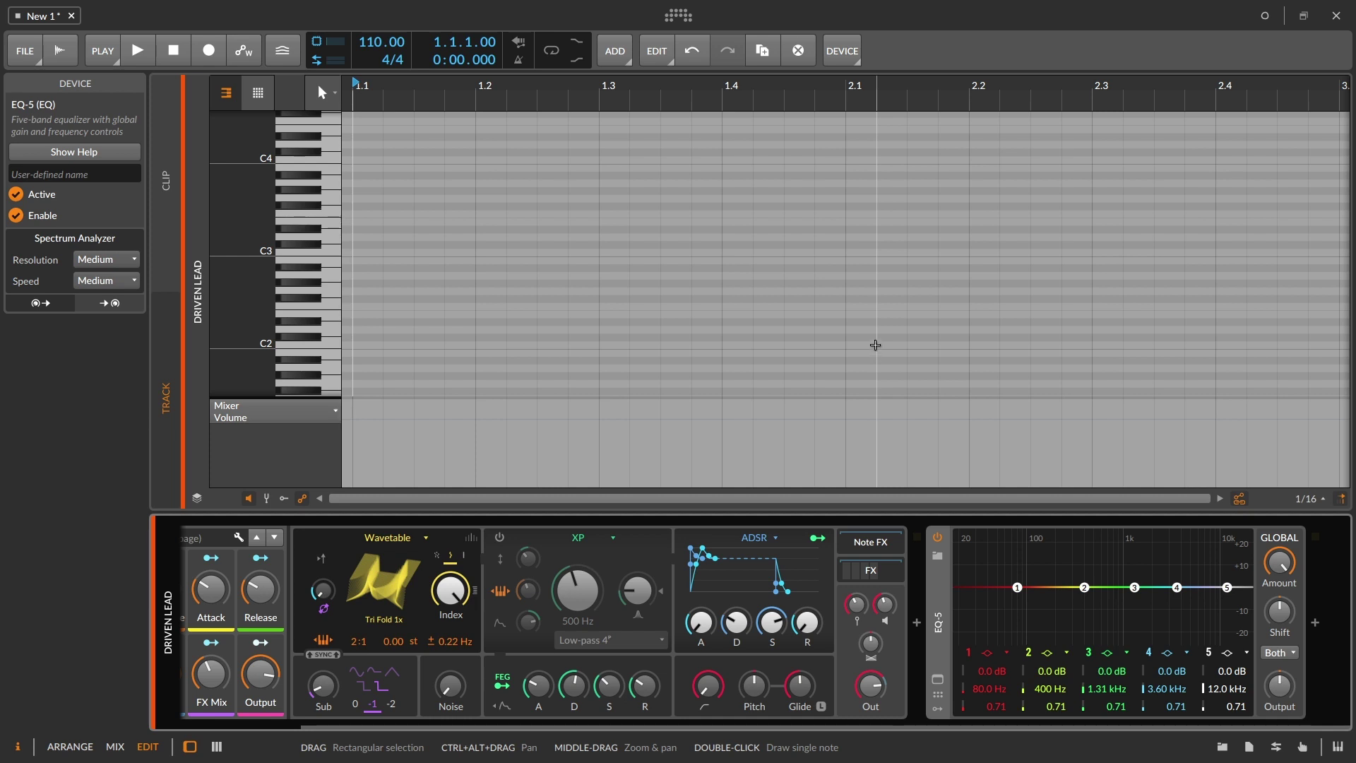
Insert a Keytrack modulator into the EQ-5's first modulator slot and expand it (Root C3, Spread 64.00)
click(937, 710)
click(965, 559)
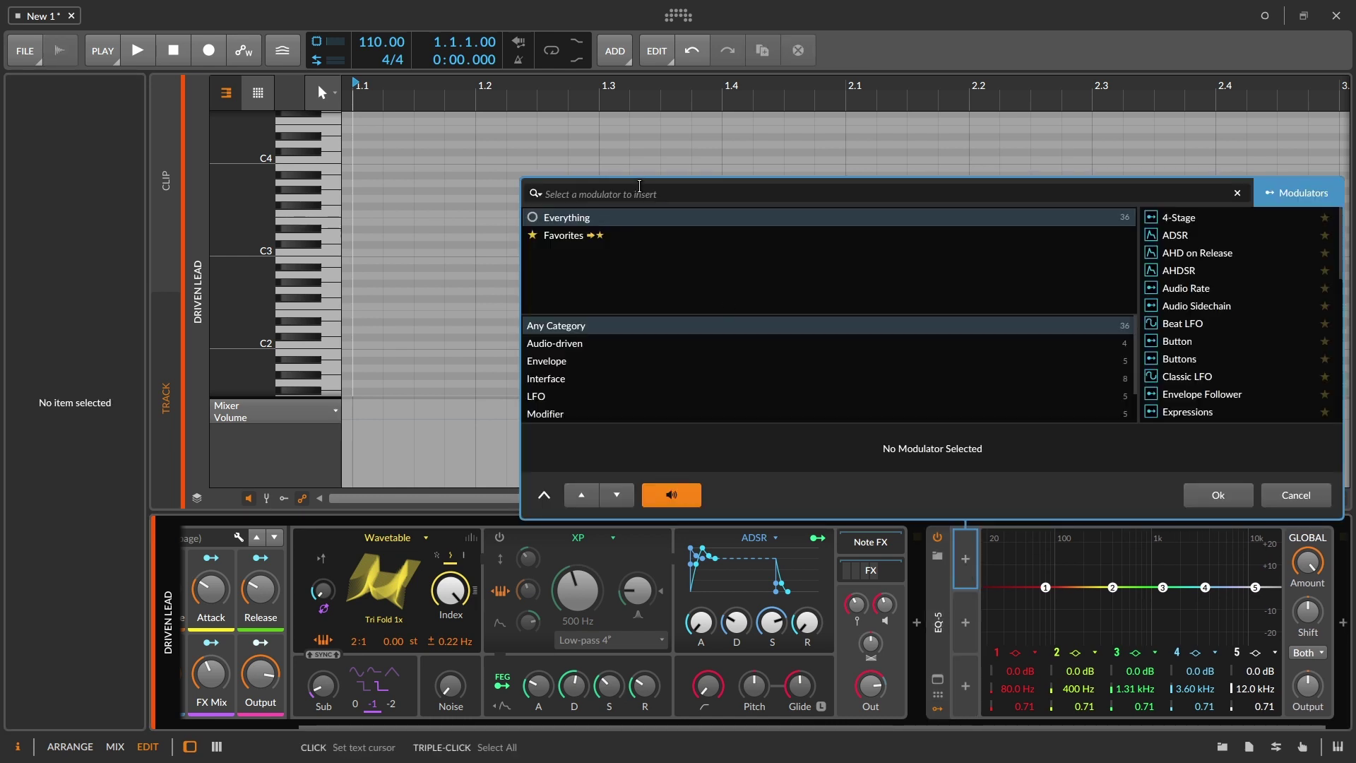
text(KE)
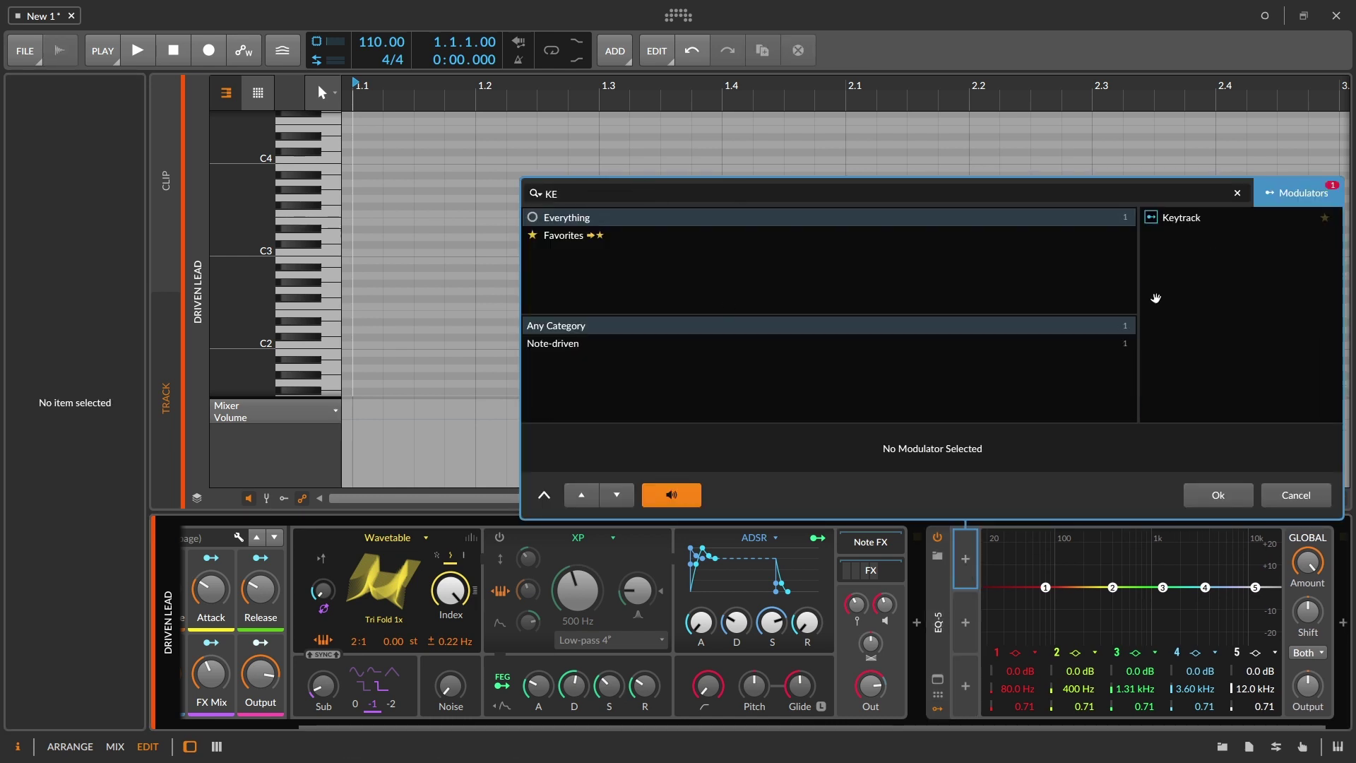
click(1165, 217)
click(1236, 503)
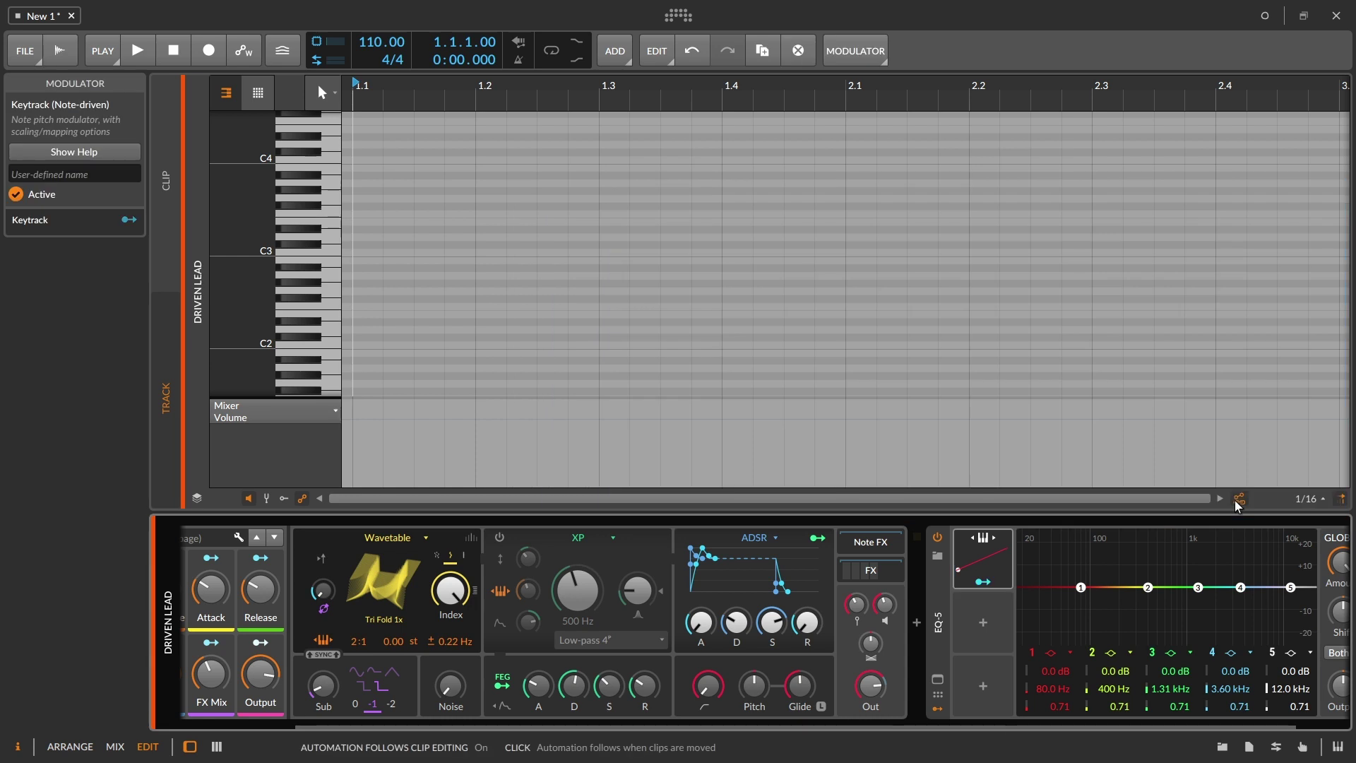
click(990, 548)
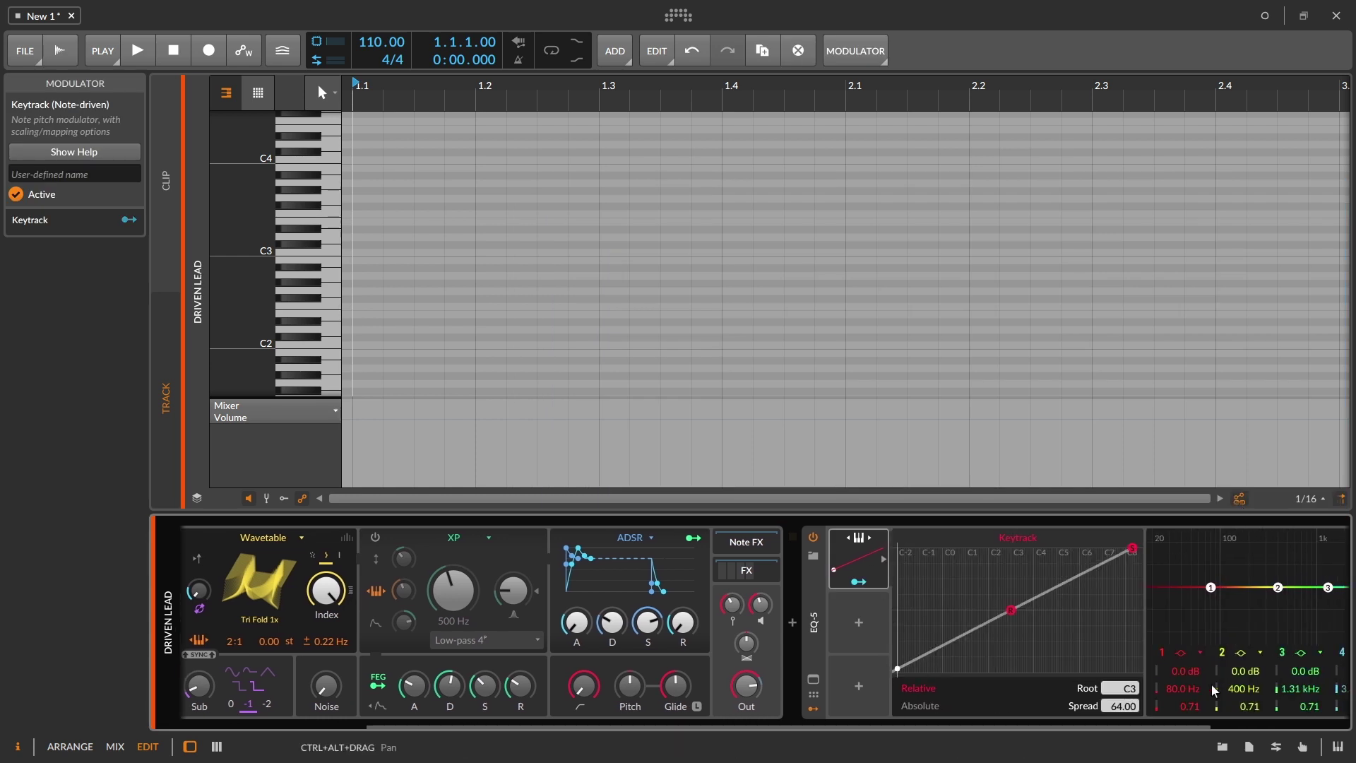
scroll(1215, 690, right, 3)
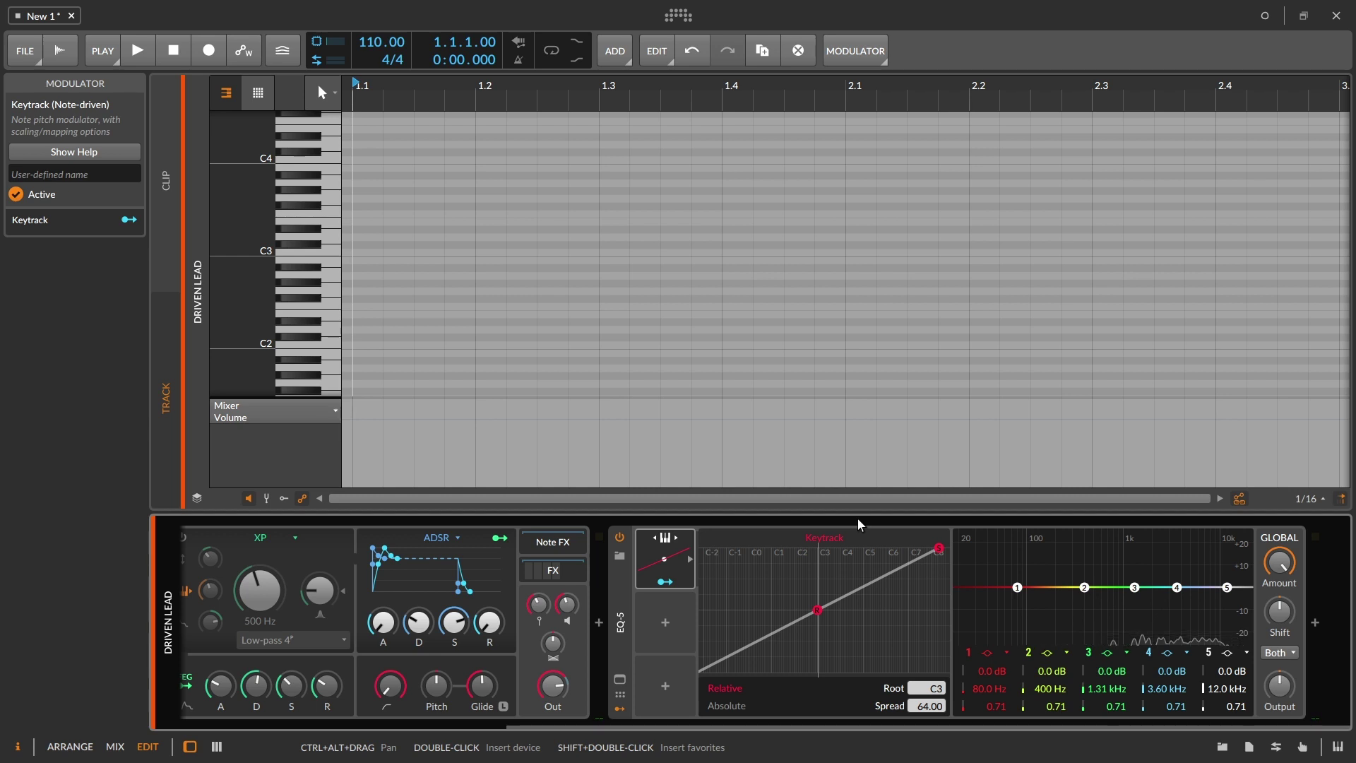
mouse_move(816, 620)
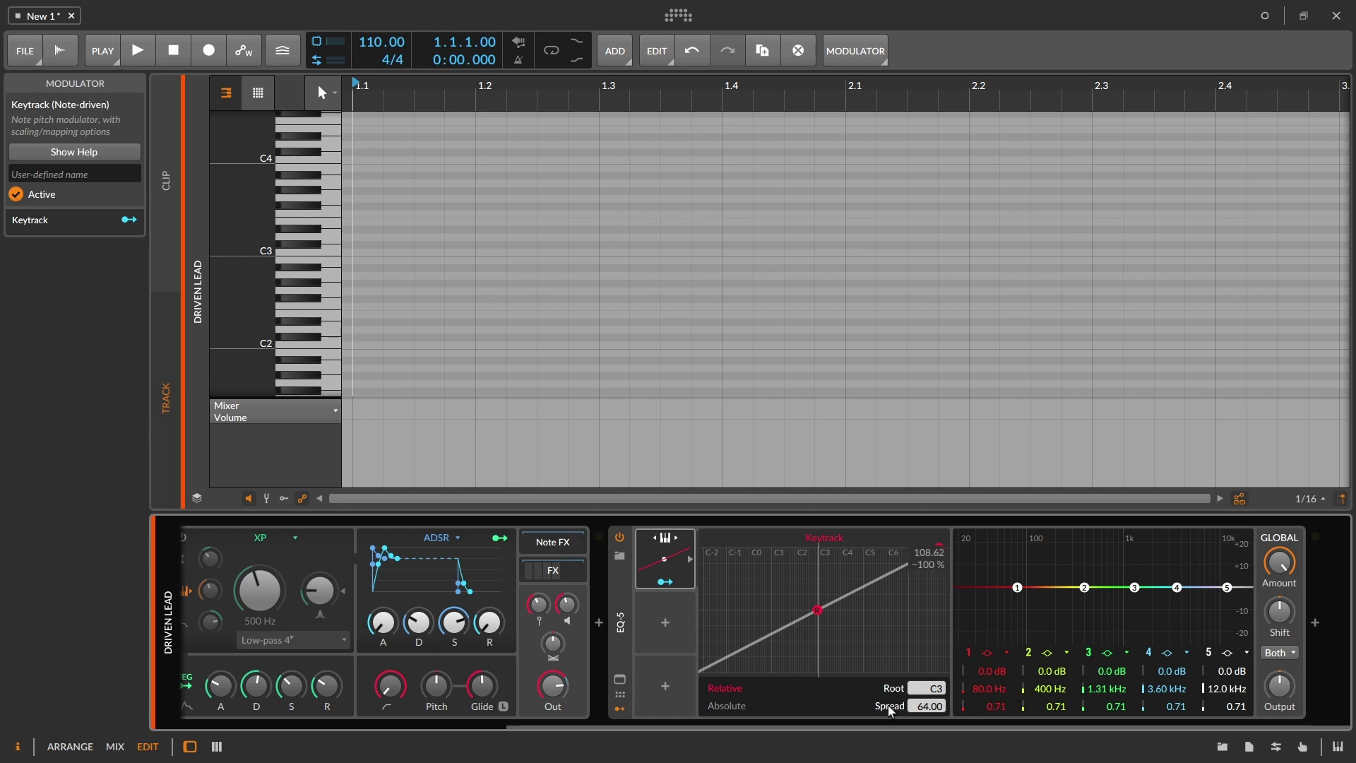
Open the EQ-5 in its large editor and set the spectrum analyzer to Large resolution, Freeze speed
click(620, 679)
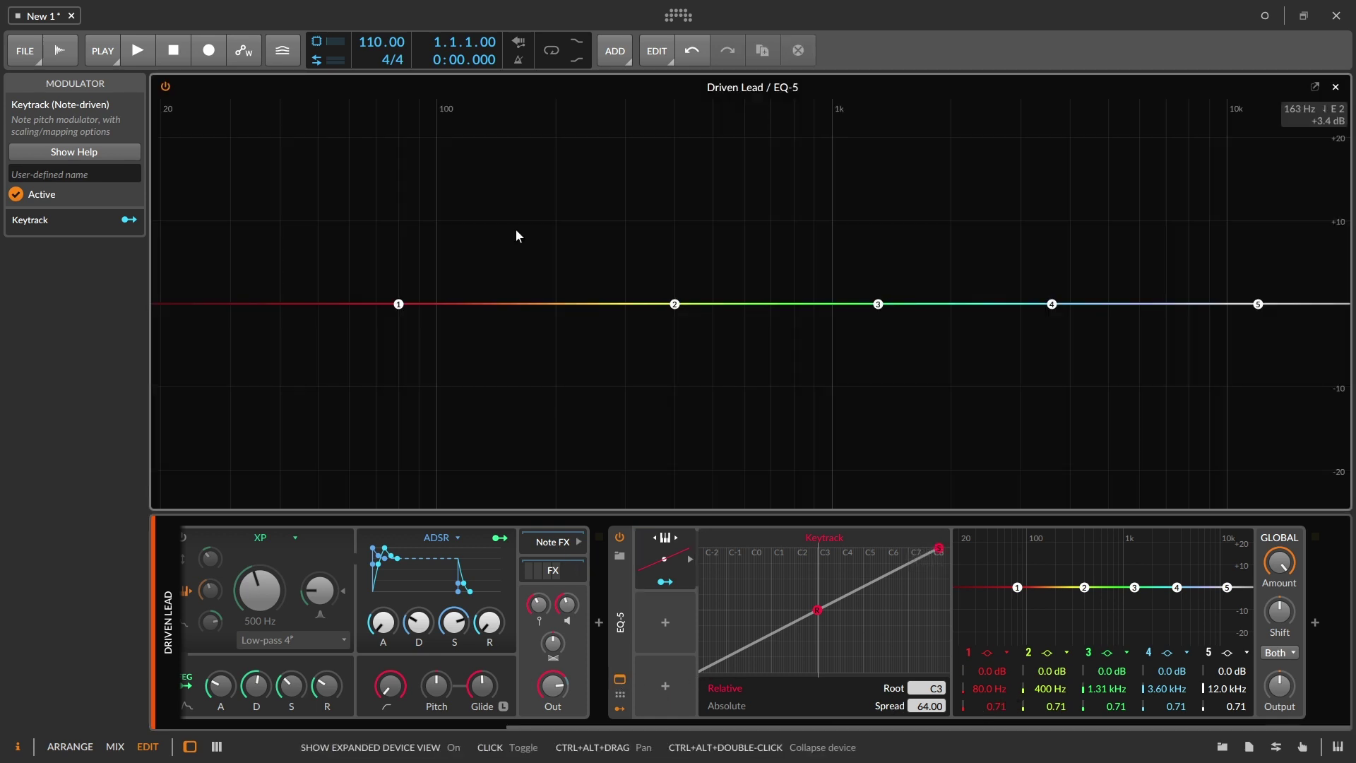
click(613, 589)
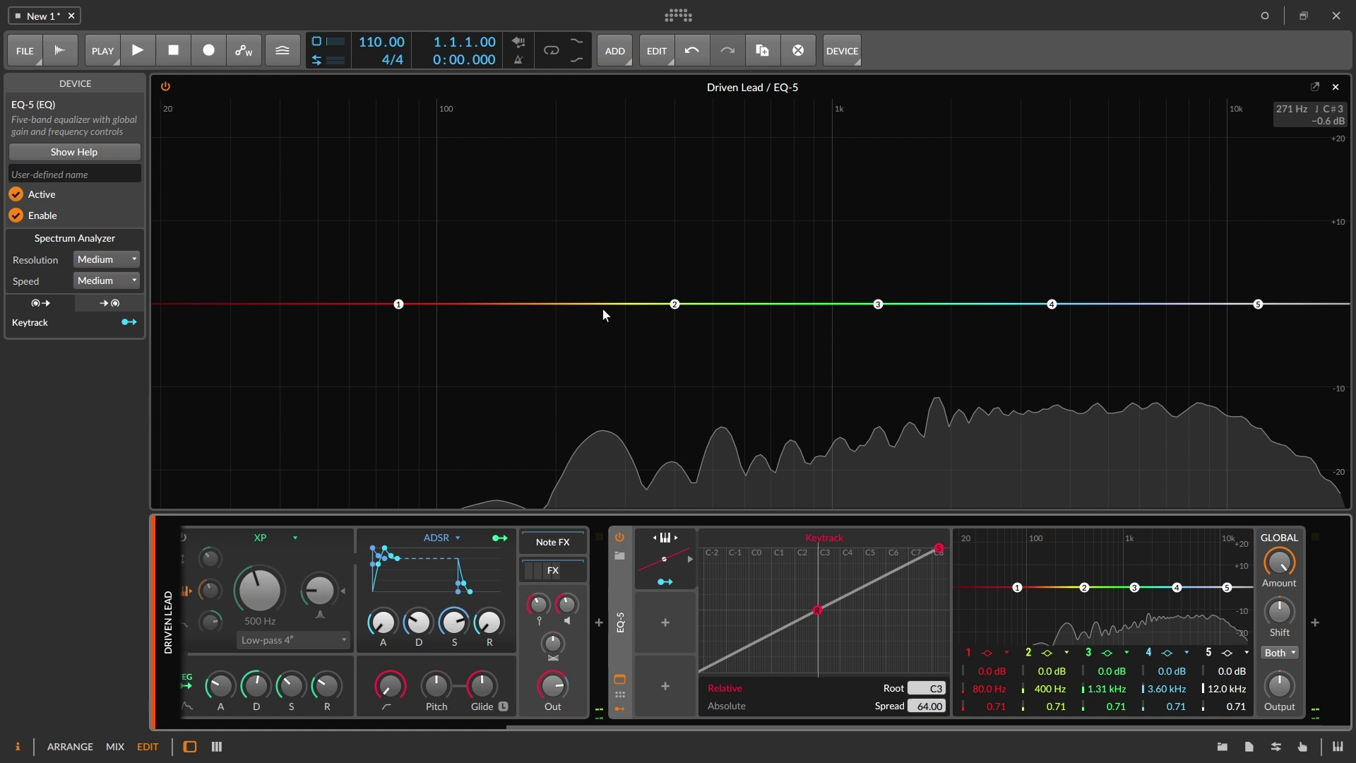
click(121, 261)
click(108, 315)
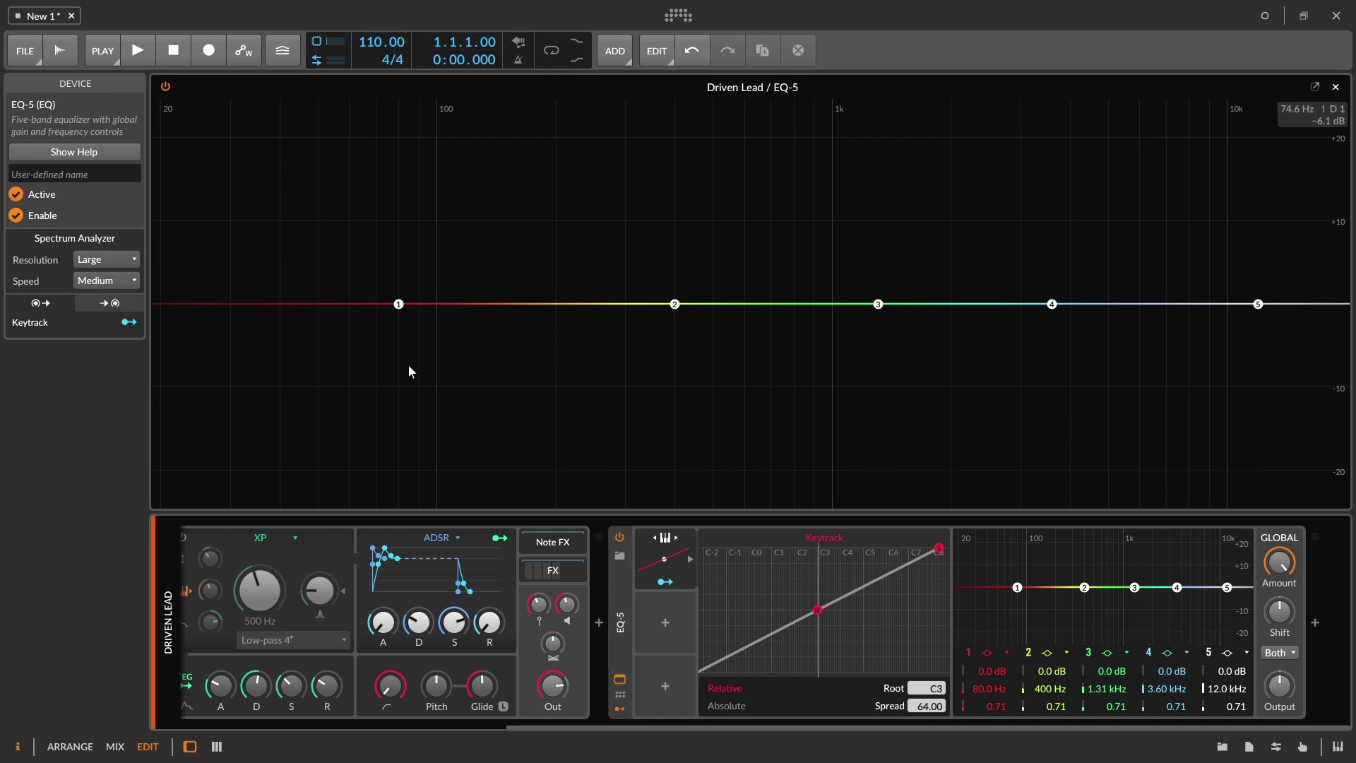
click(121, 281)
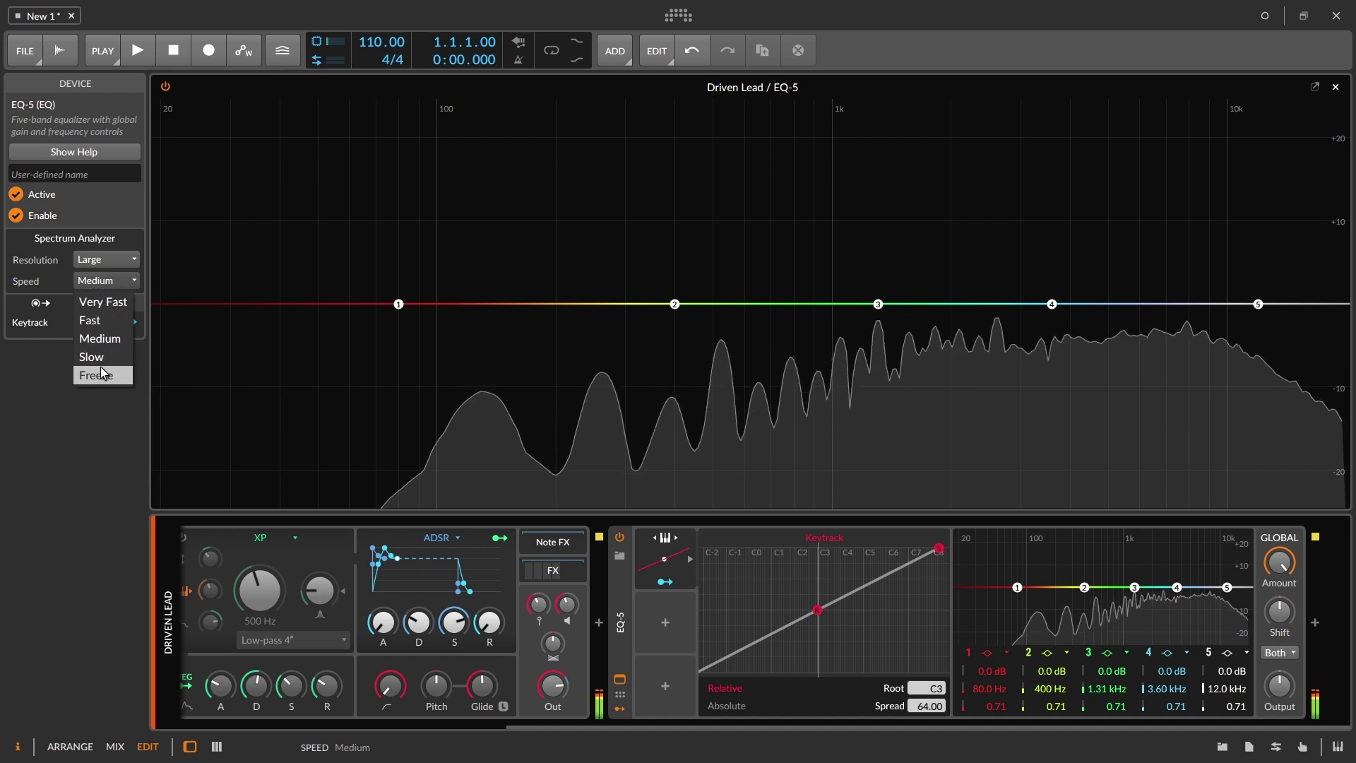
click(99, 374)
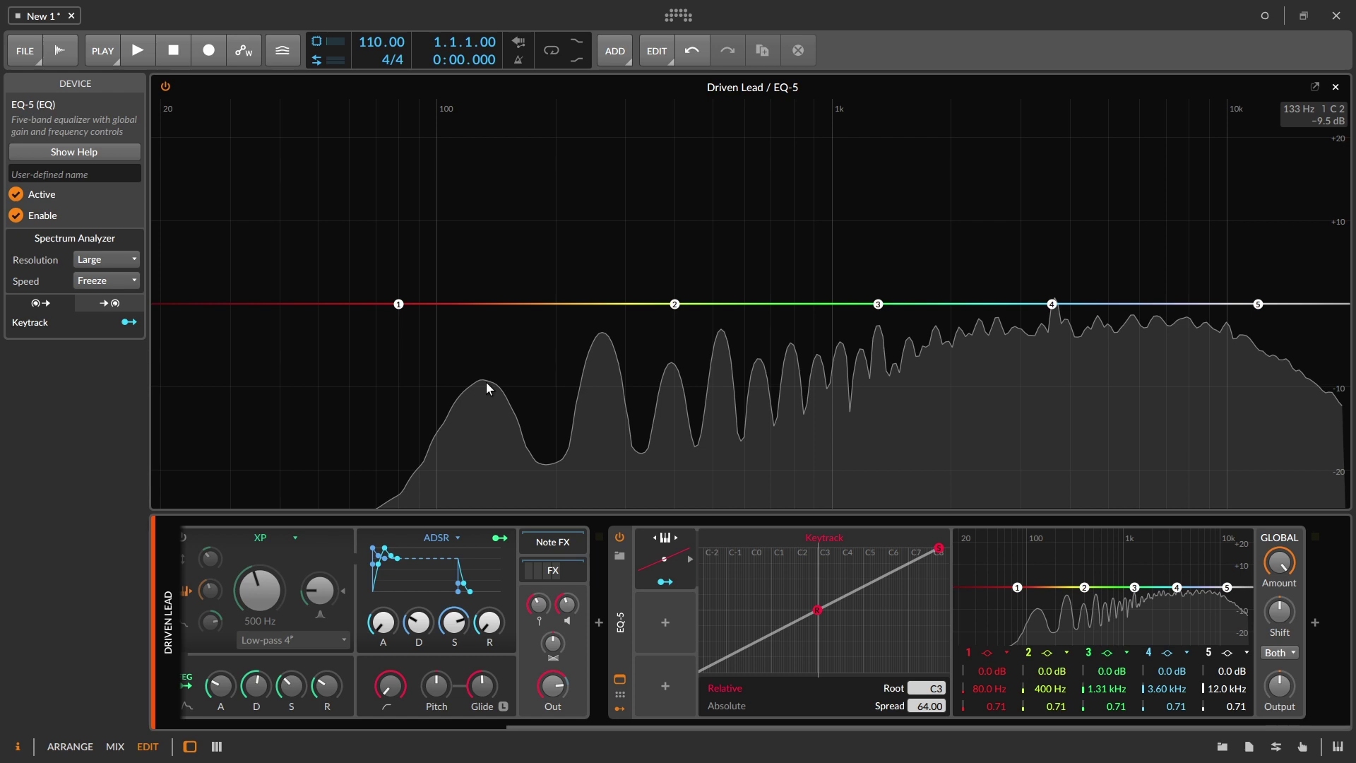
Set EQ-5 band 1 to a +14.2 dB boost at 131 Hz with Q 1.69
ctrl+click(985, 689)
text(131)
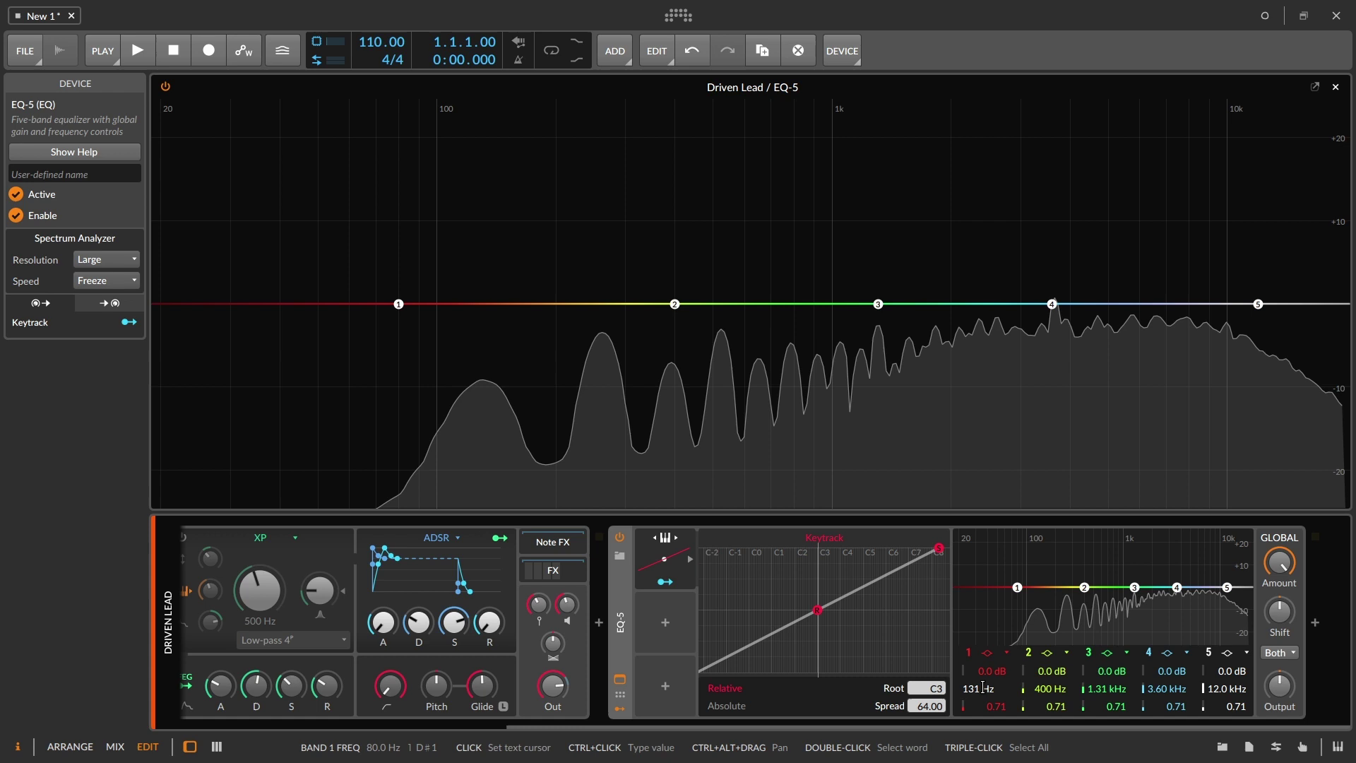
key(Return)
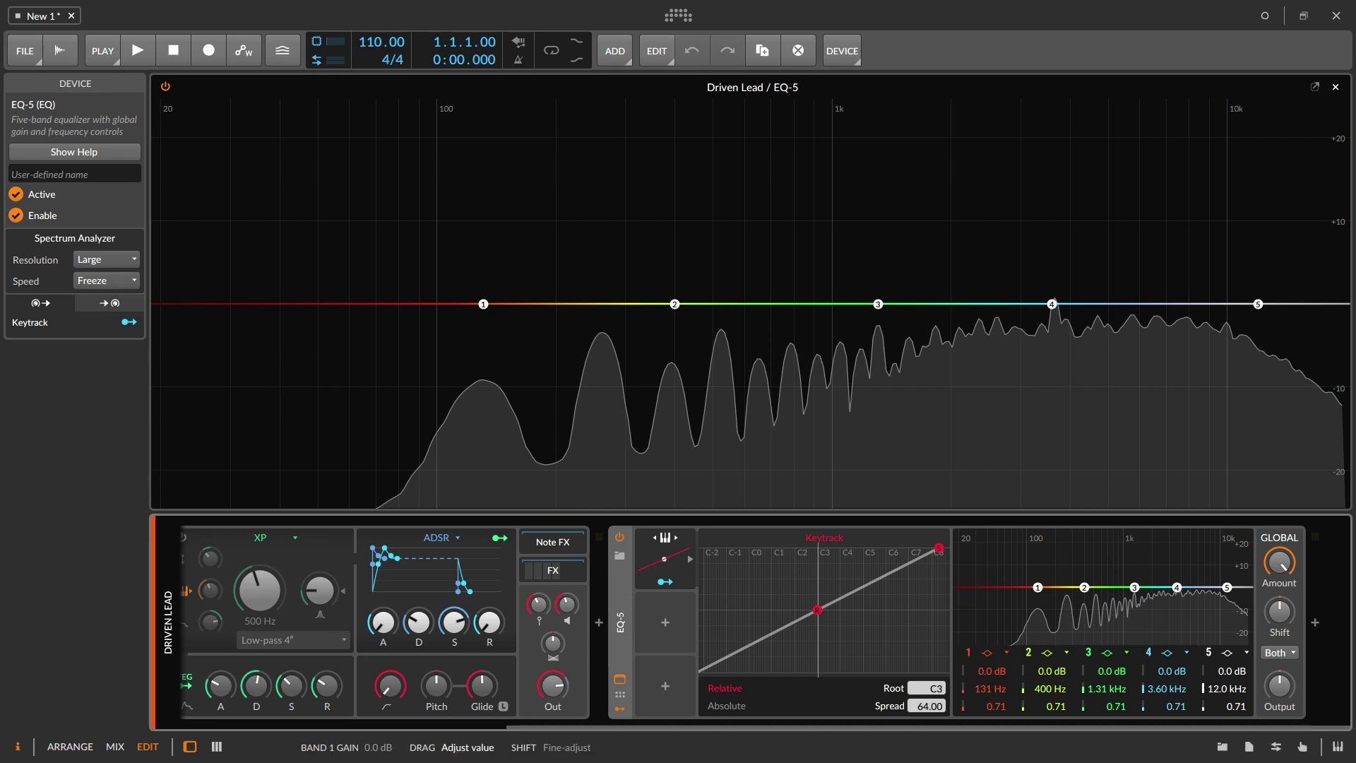
drag(987, 668, 987, 620)
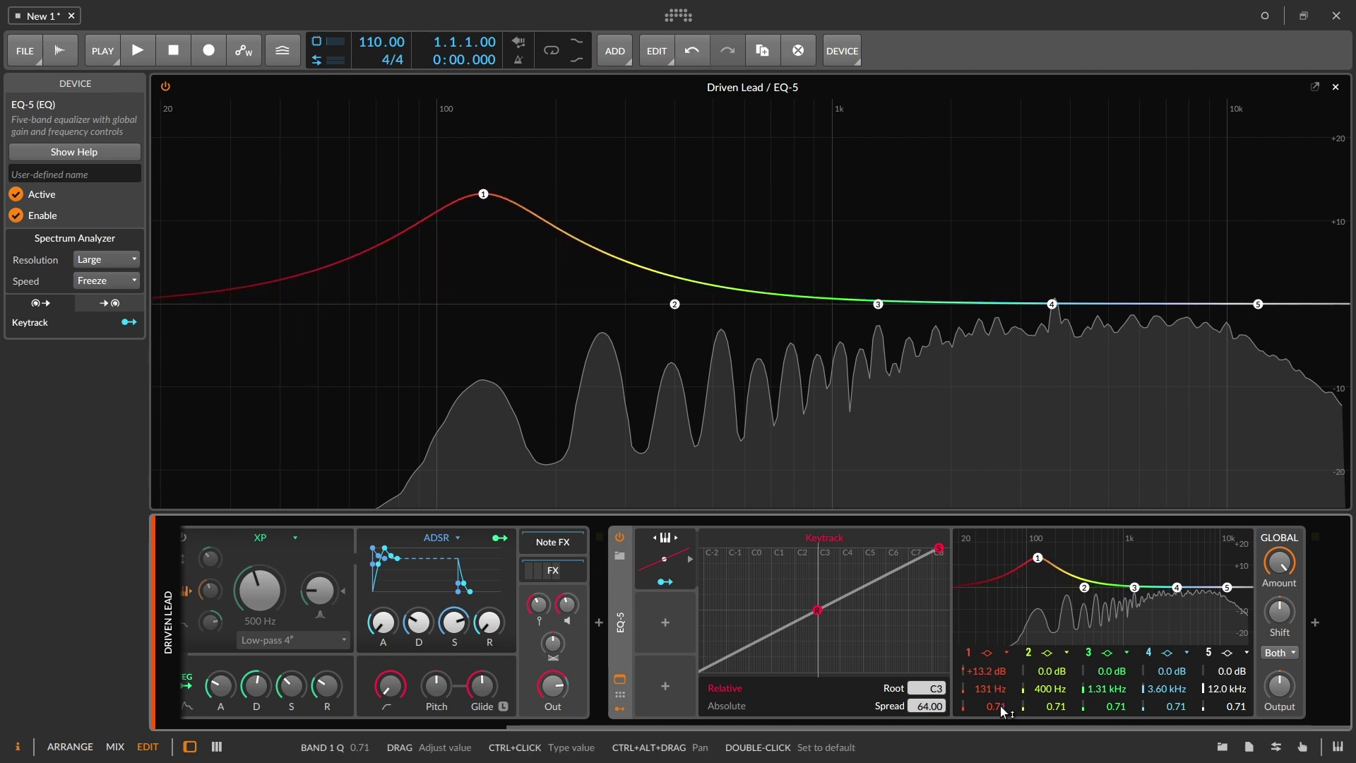
drag(1002, 711, 992, 674)
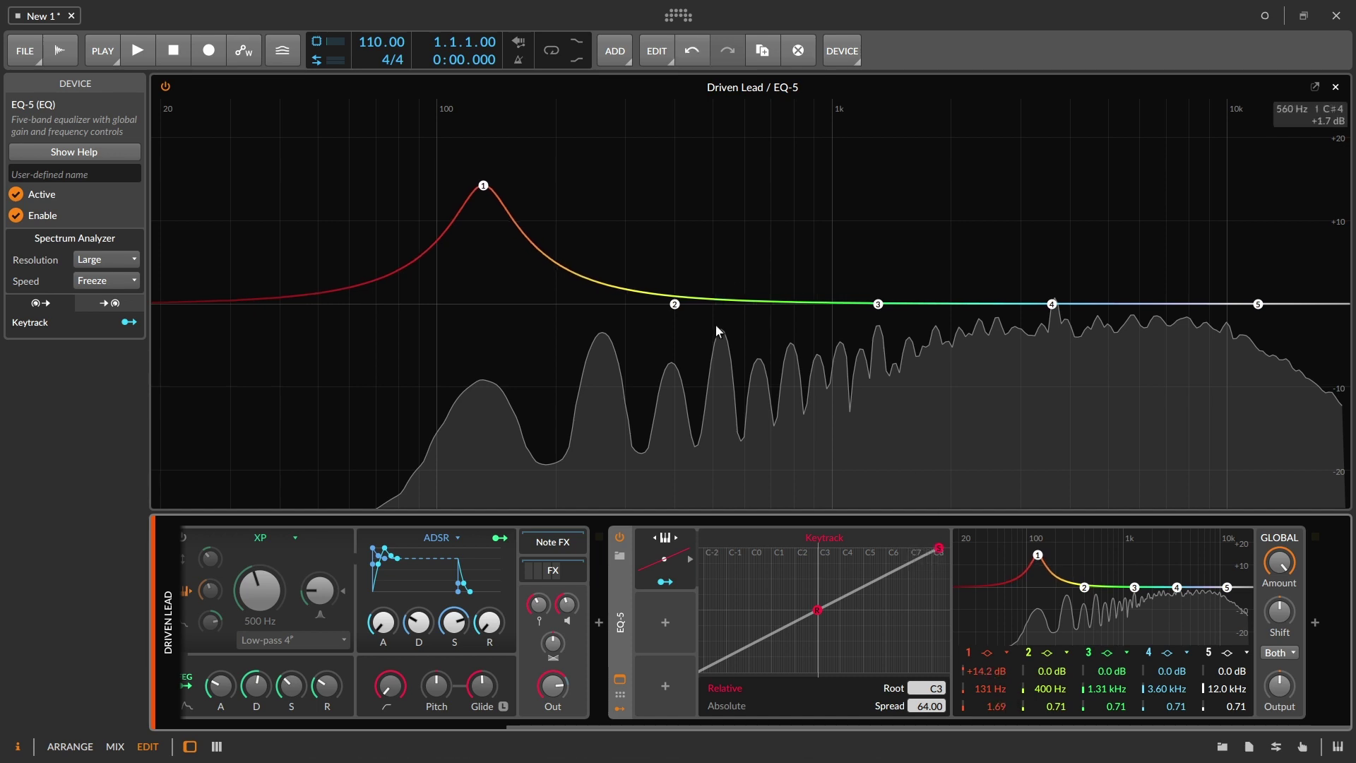
Toggle the EQ-5 bypass several times to compare, leaving the device enabled
click(620, 537)
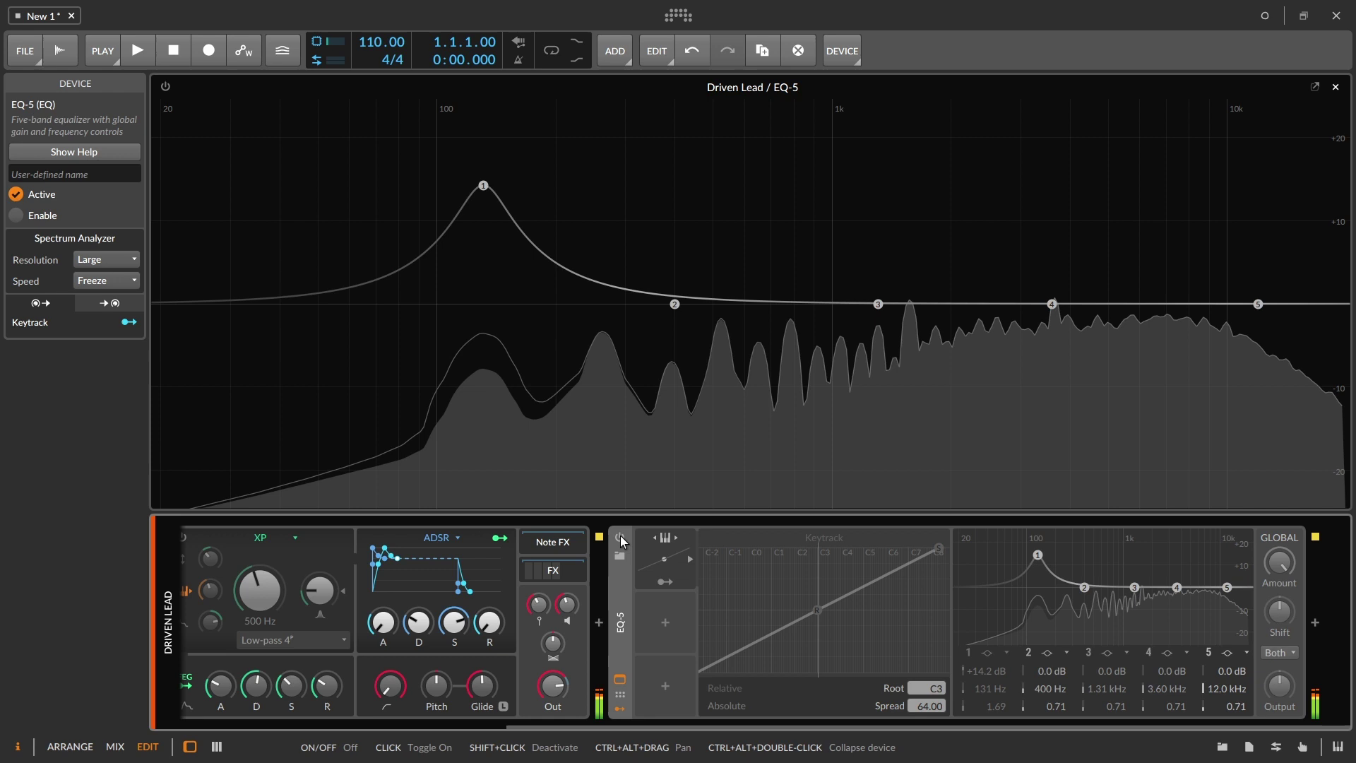
click(620, 535)
click(620, 535)
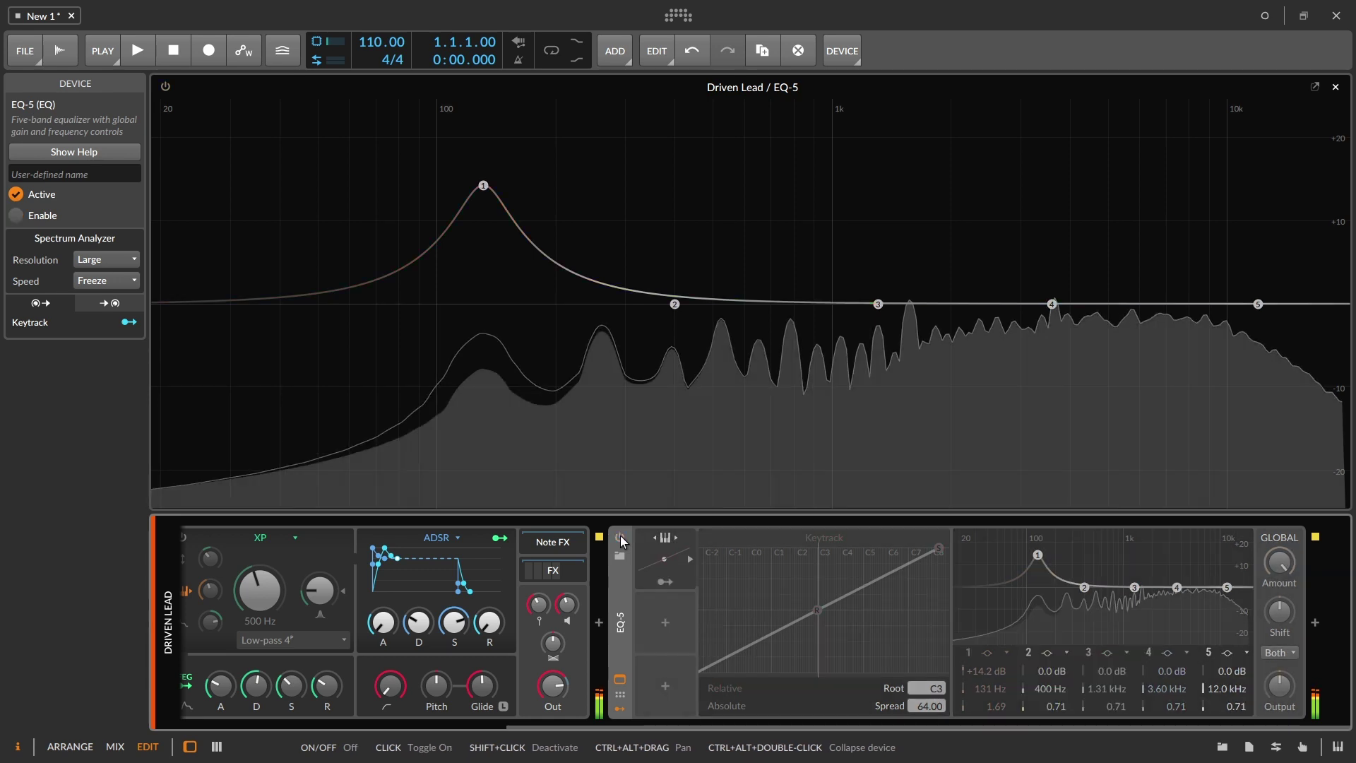
click(620, 536)
click(620, 536)
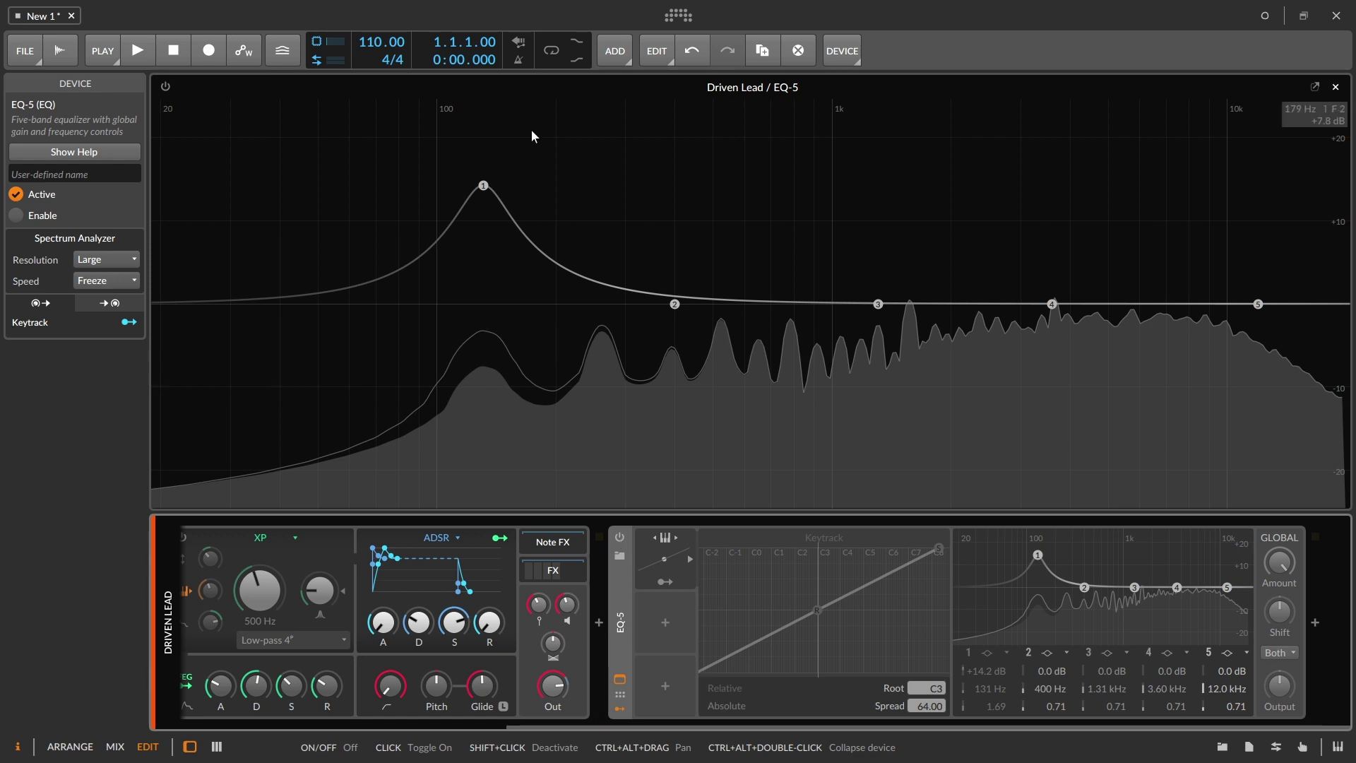
click(616, 538)
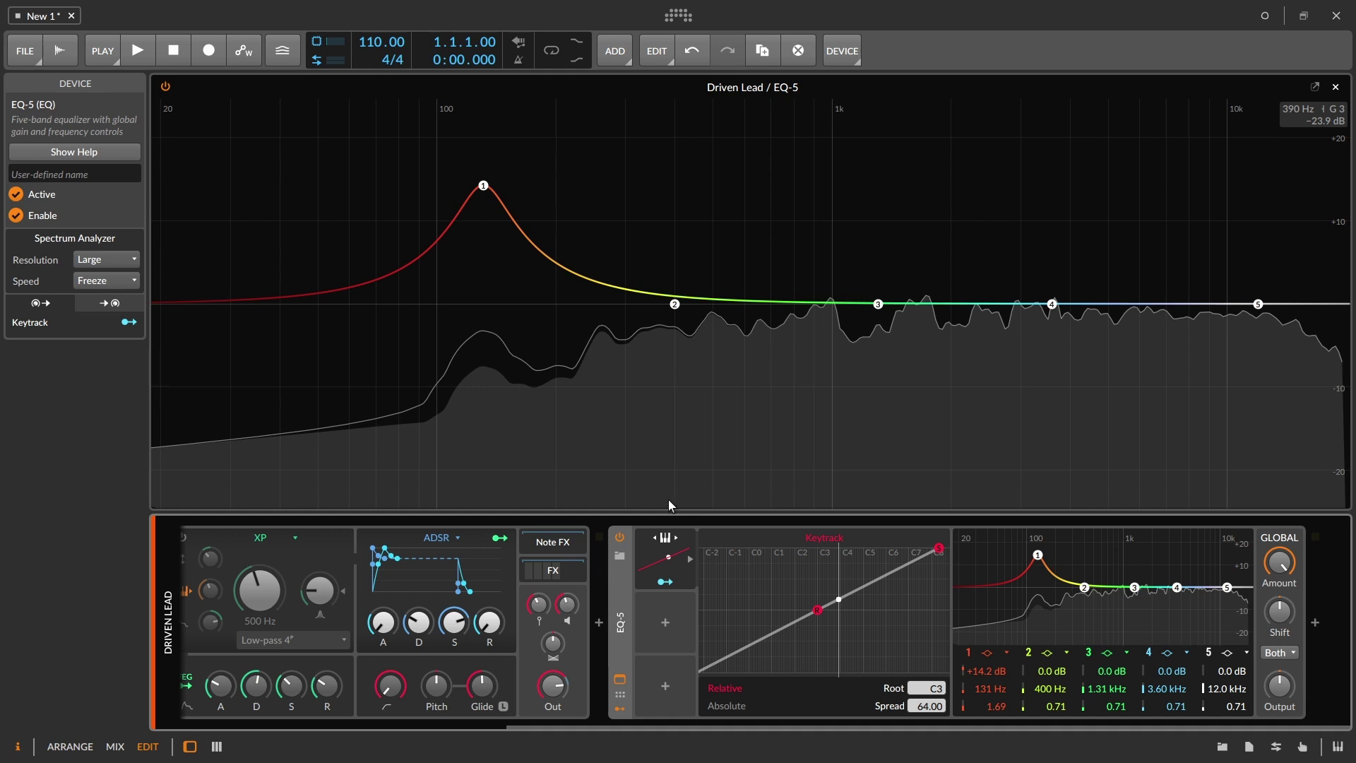
Map Keytrack to EQ-5 band 1 frequency at +64.00 and set the analyzer speed to Medium
click(655, 580)
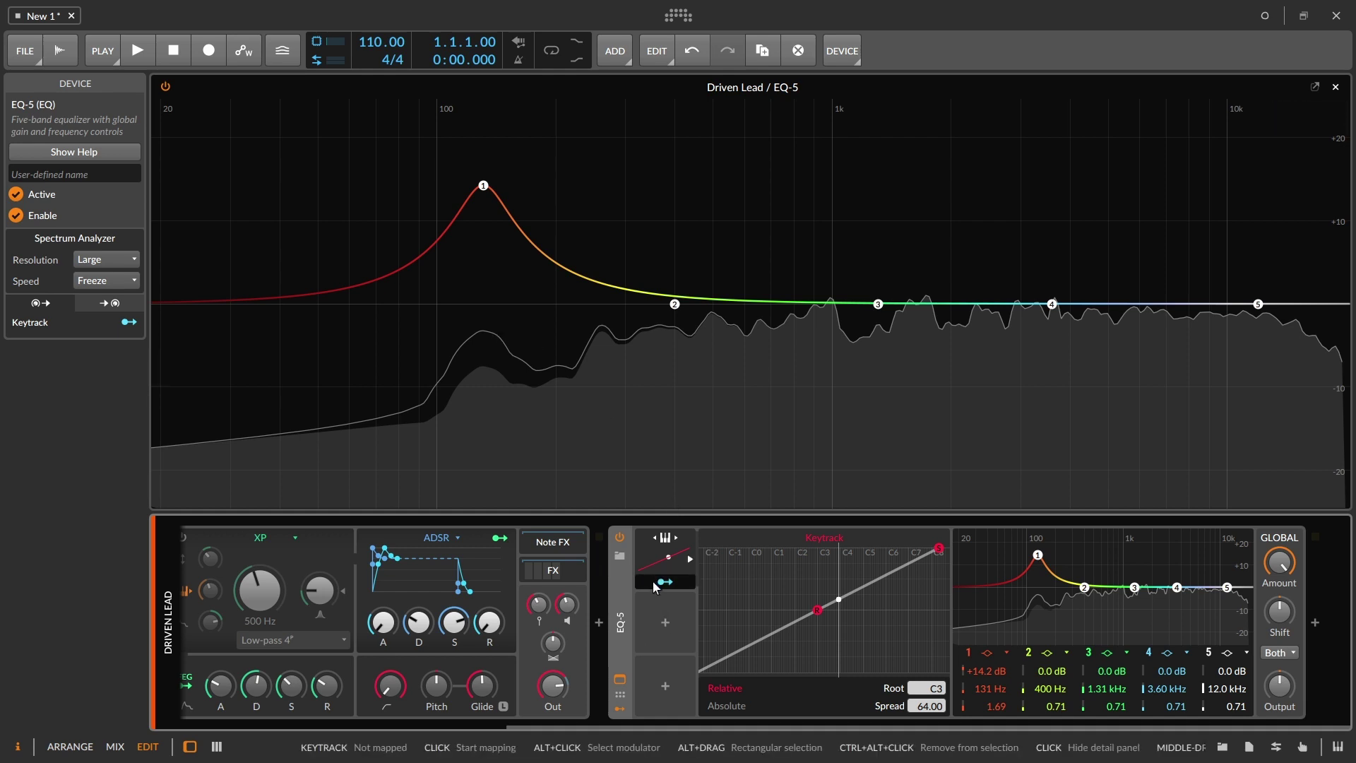
click(977, 688)
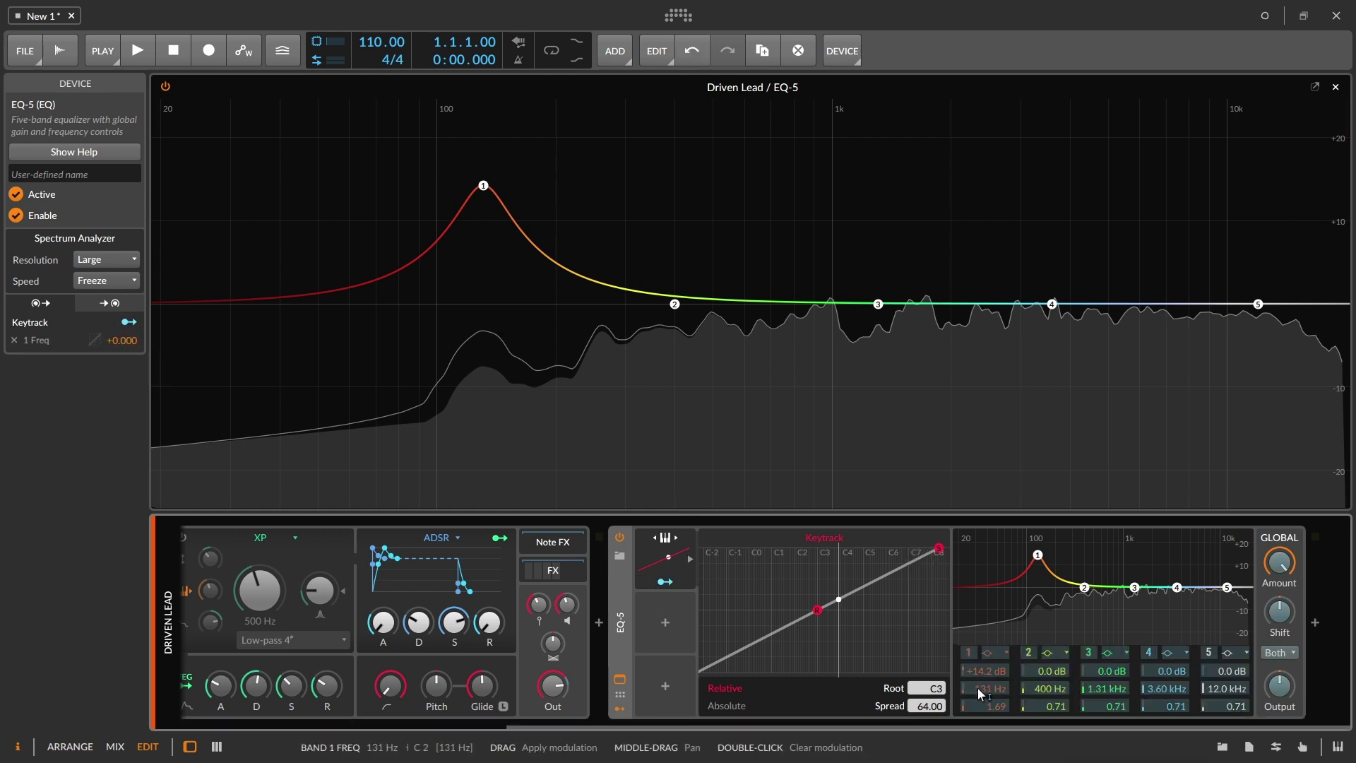
double_click(120, 341)
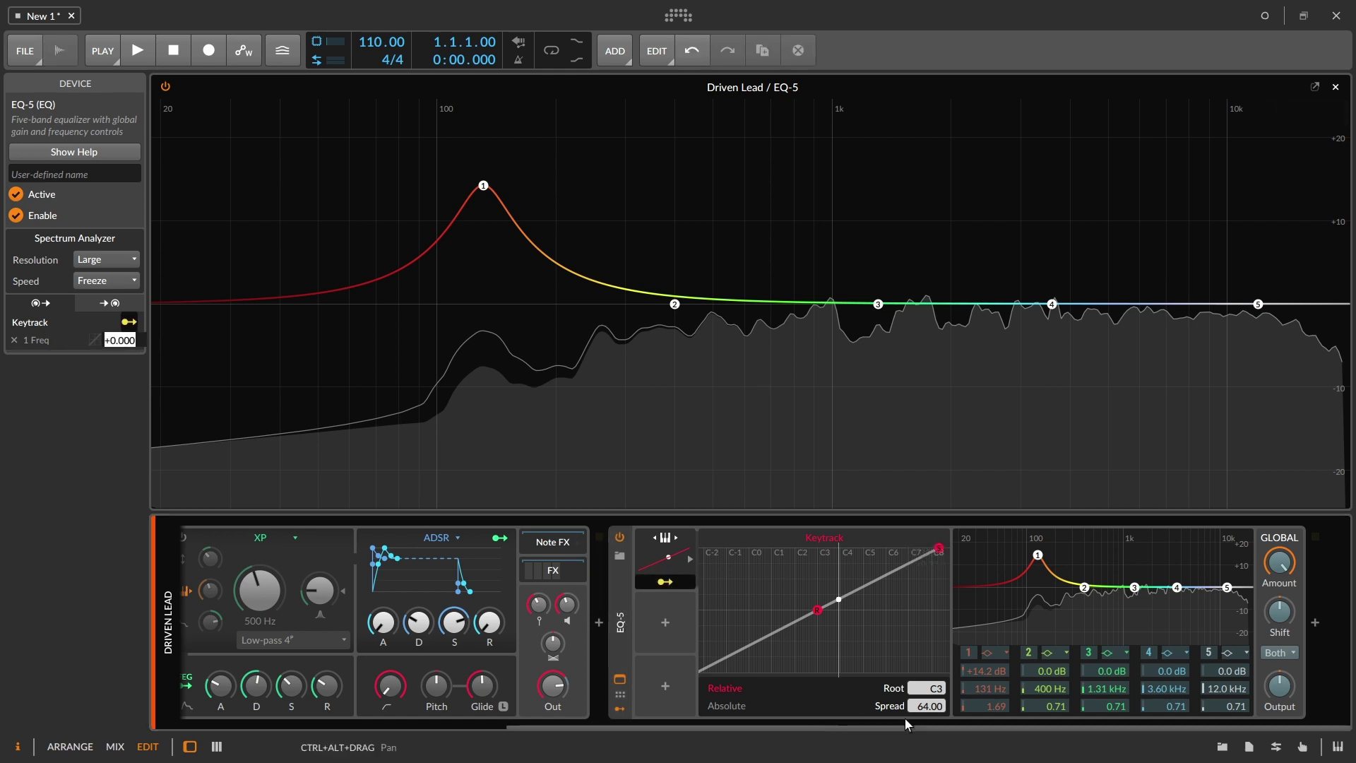
text(64)
key(Return)
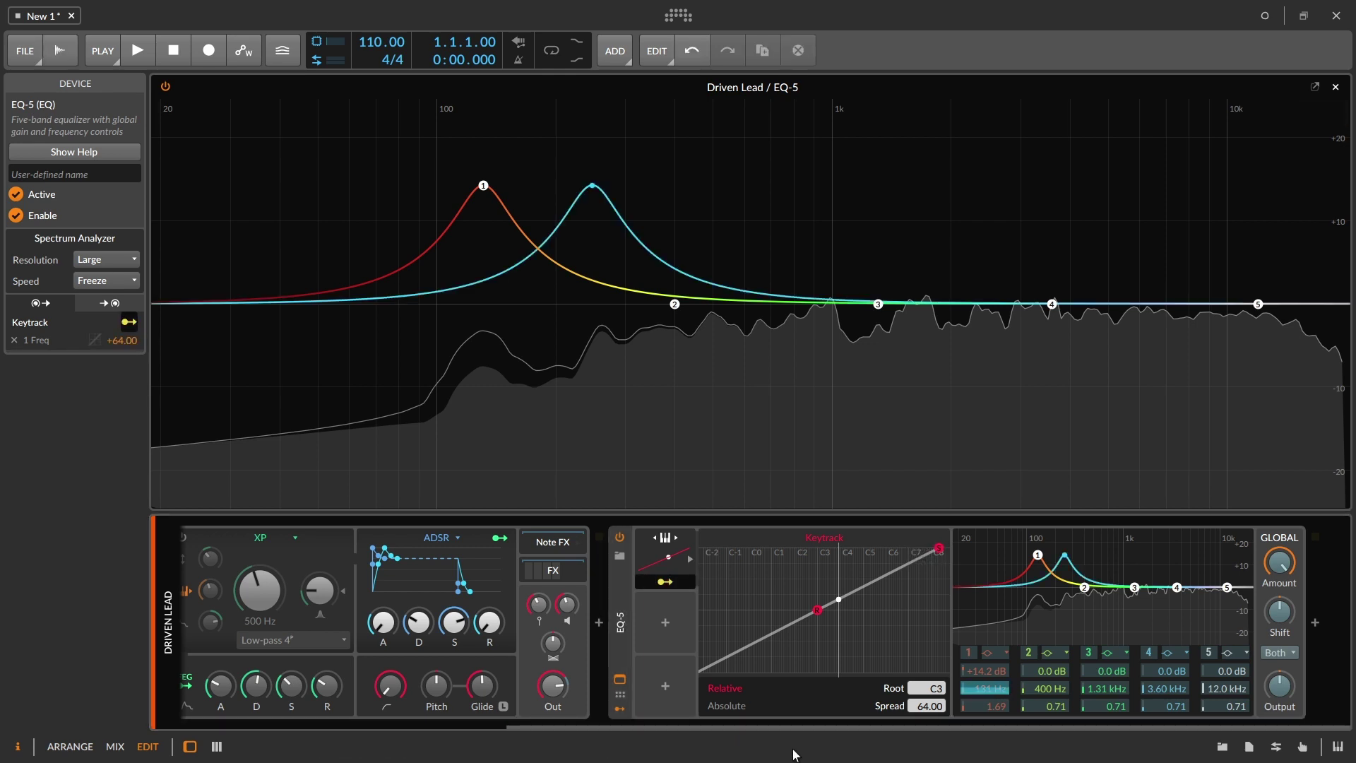
click(664, 581)
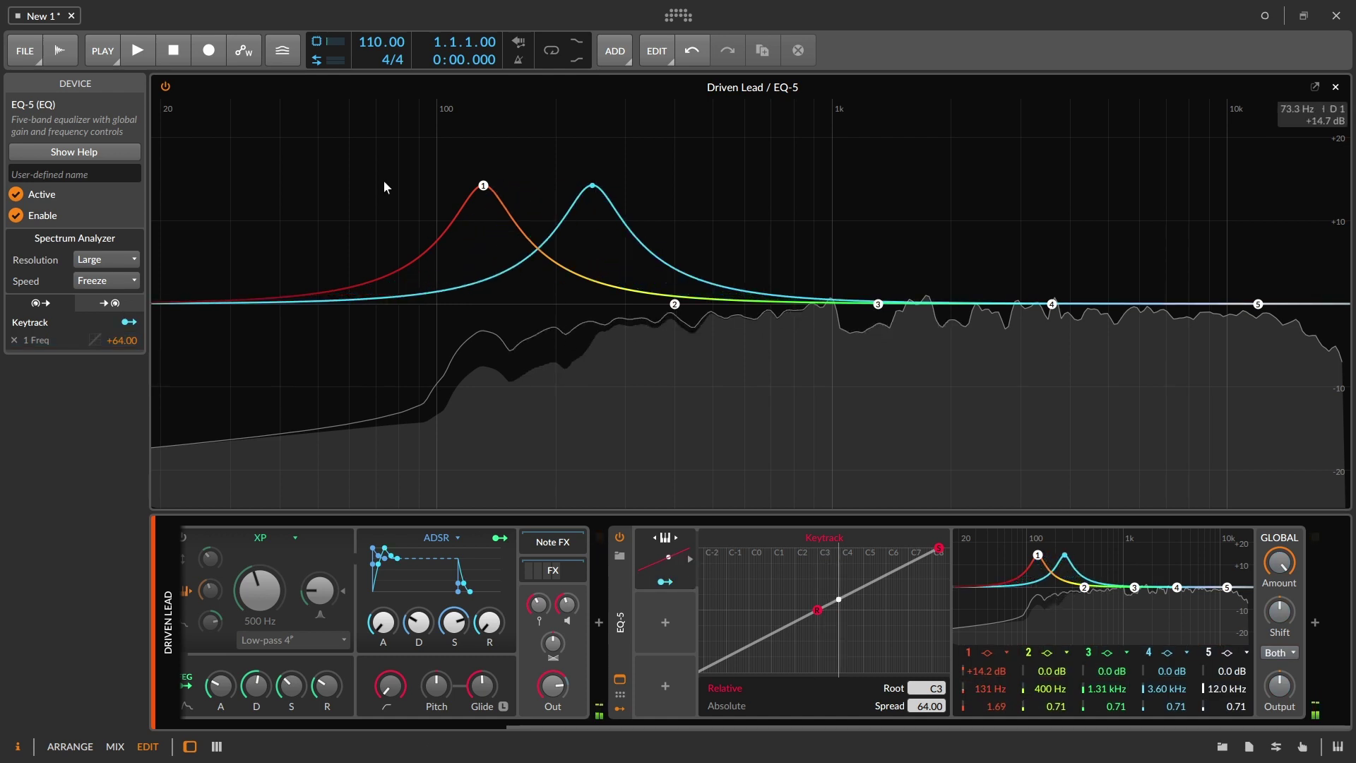
click(106, 280)
click(120, 340)
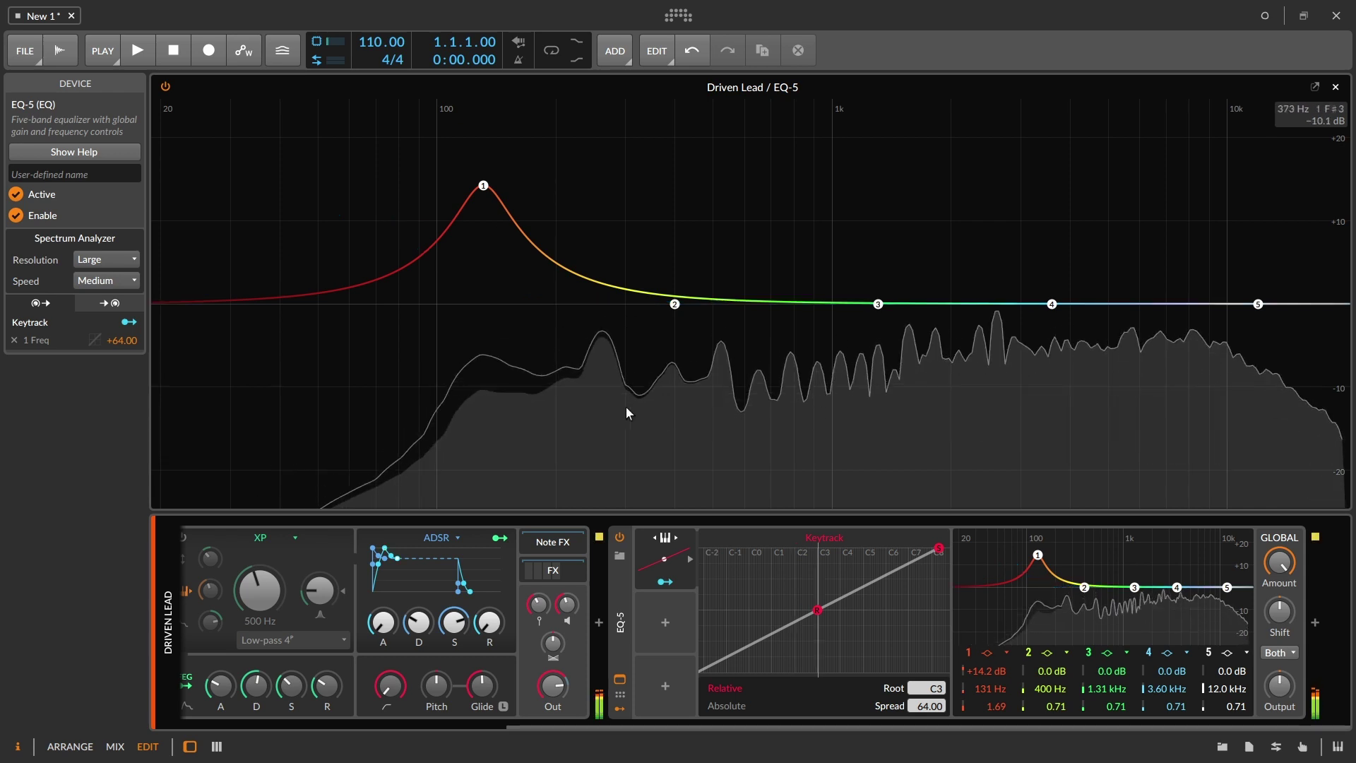
Freeze the analyzer and make band 2 a −23 dB cut at 523 Hz with Q 3.30
click(121, 280)
click(97, 375)
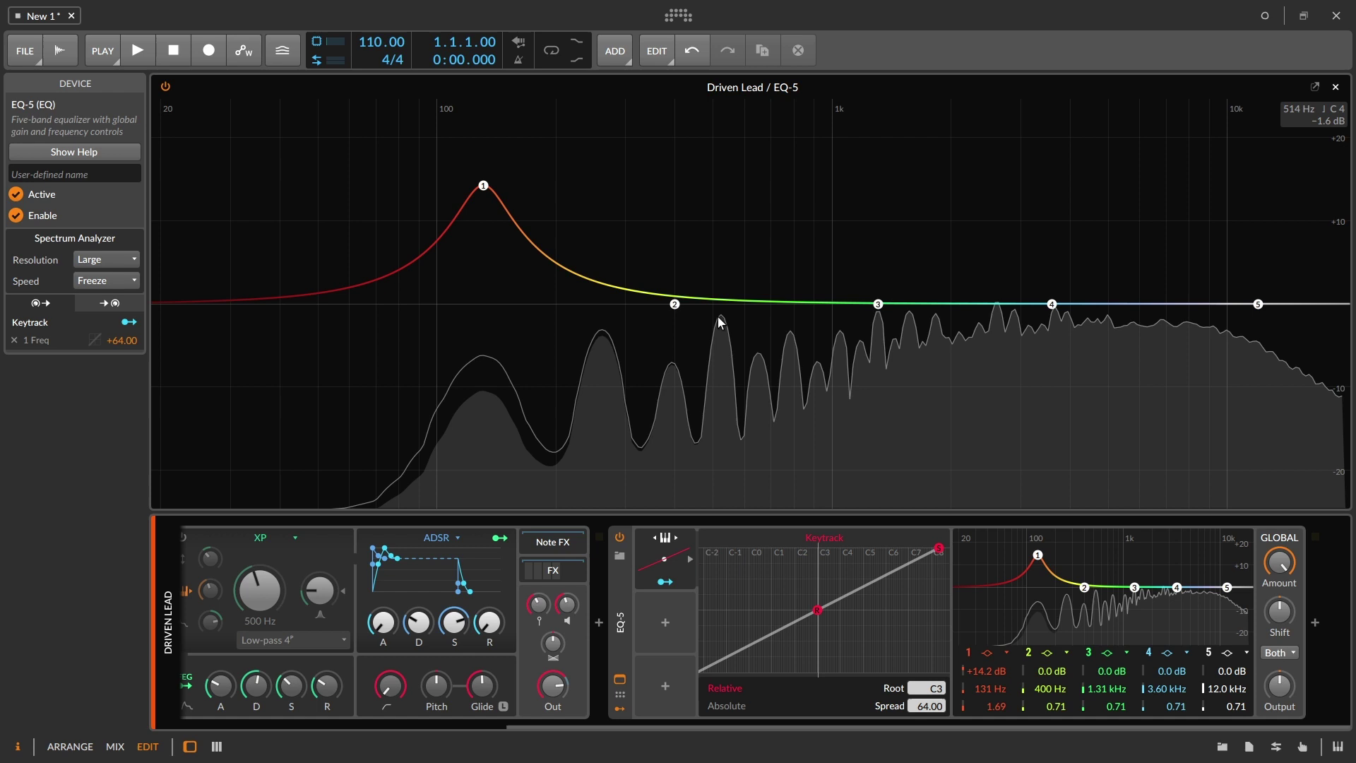
double_click(1040, 685)
text(523)
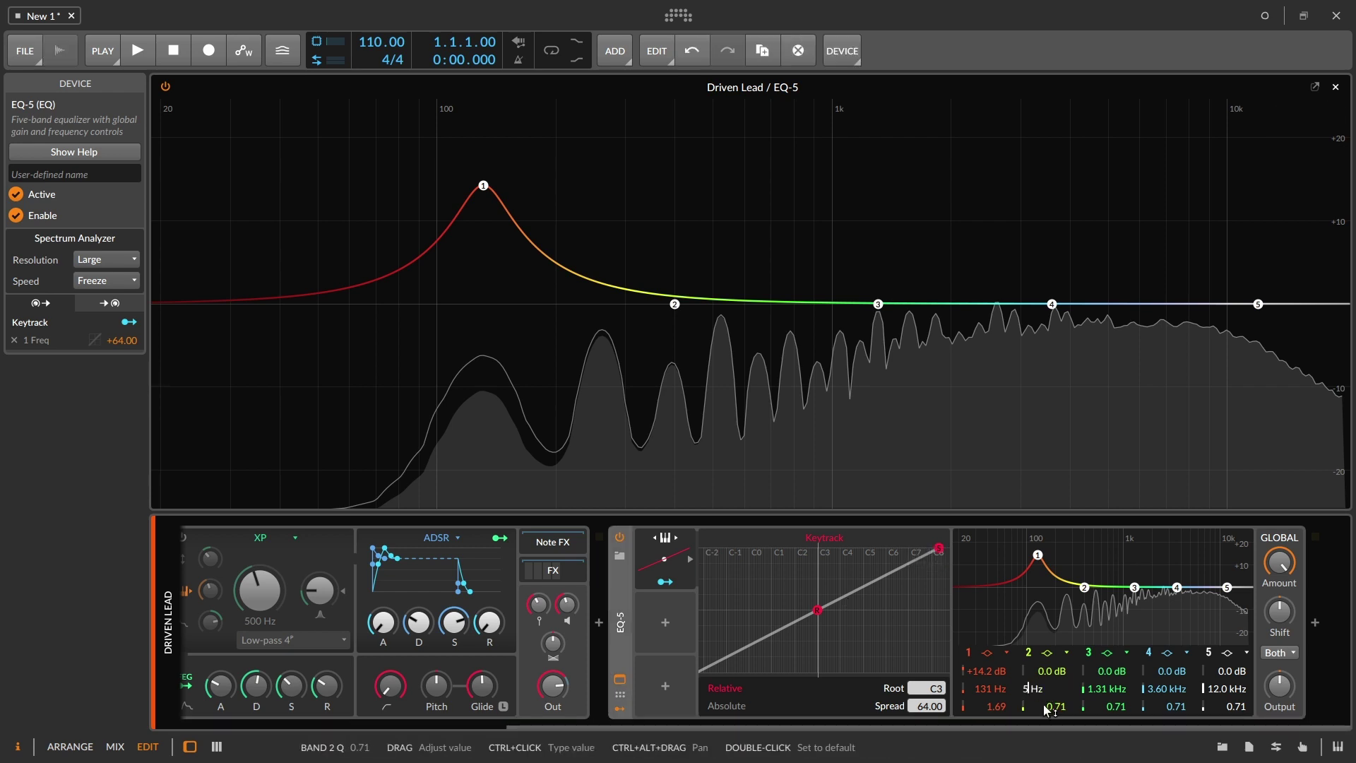
key(Return)
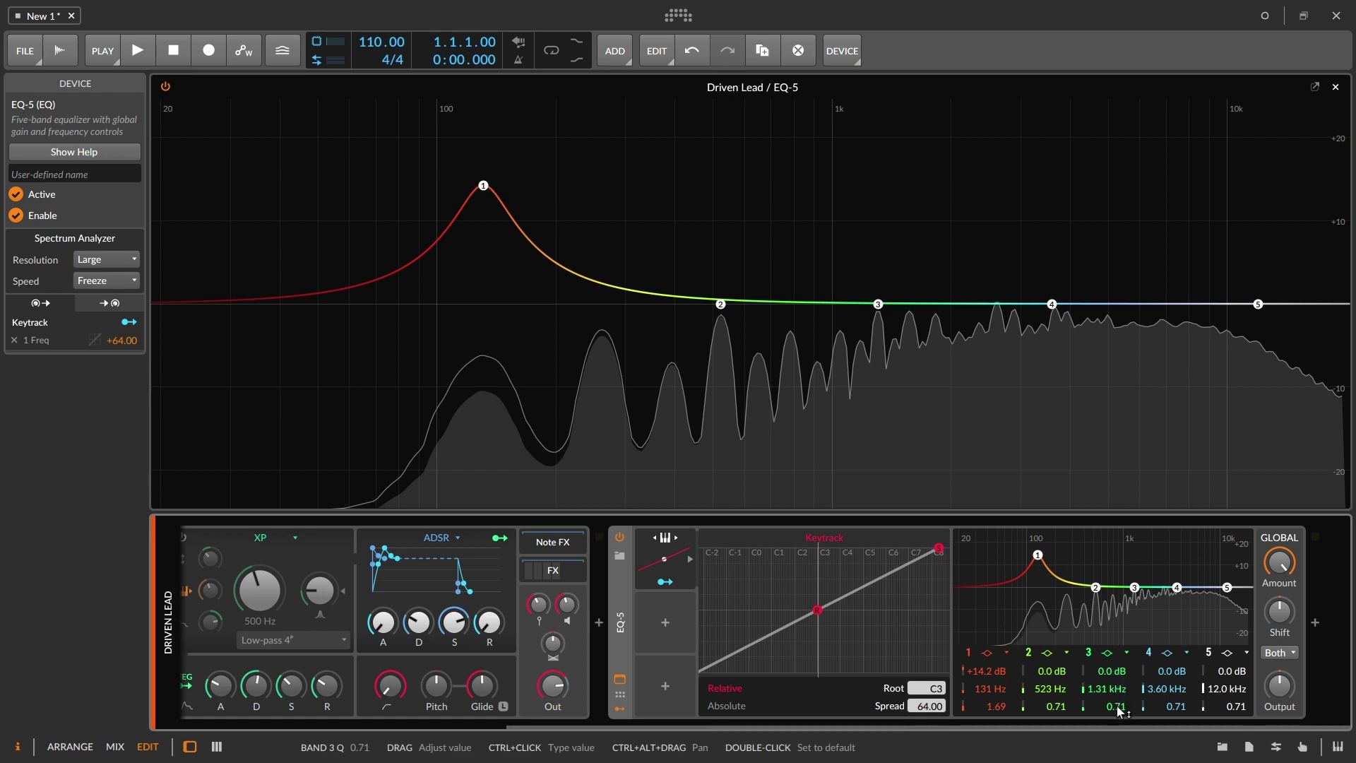
drag(1067, 708, 1056, 665)
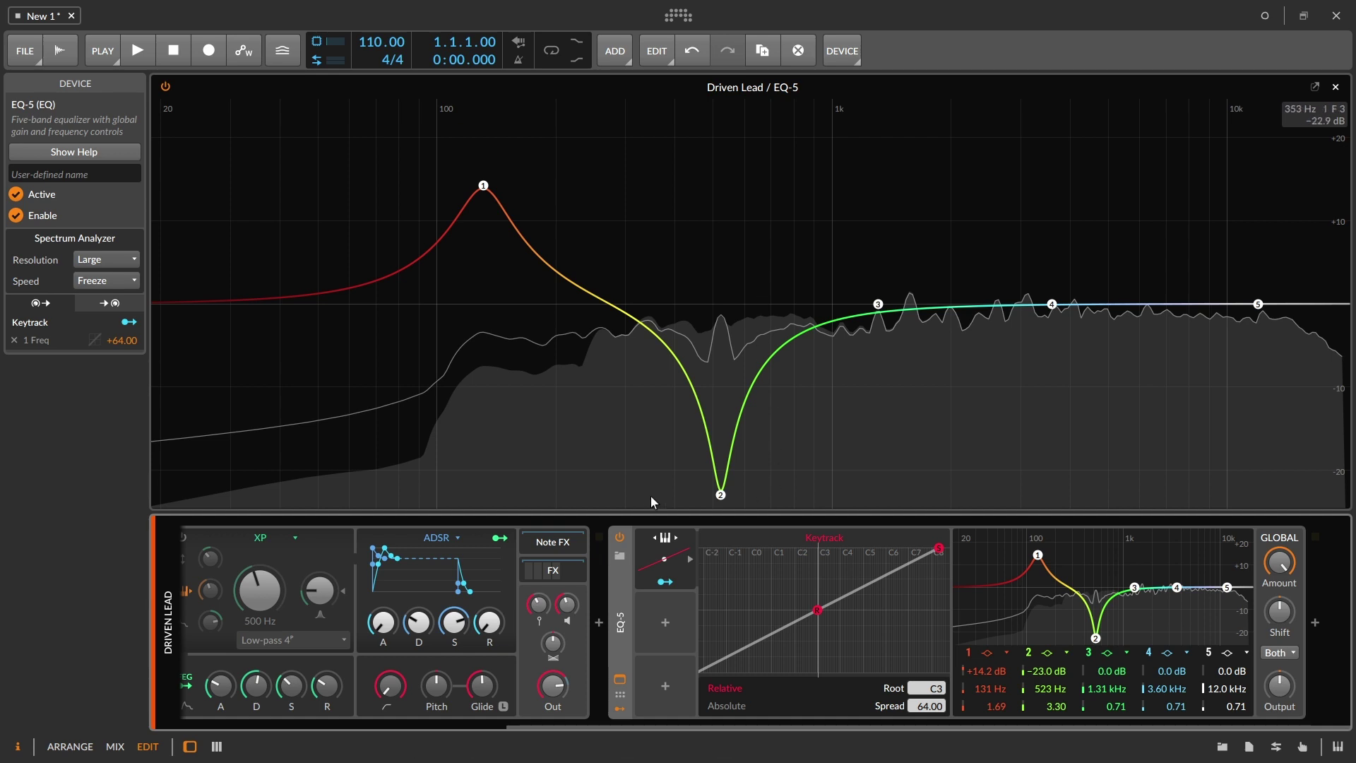
Map Keytrack to EQ-5 band 2 frequency at +64.00 and switch the analyzer from Freeze to Medium
click(664, 581)
click(1056, 688)
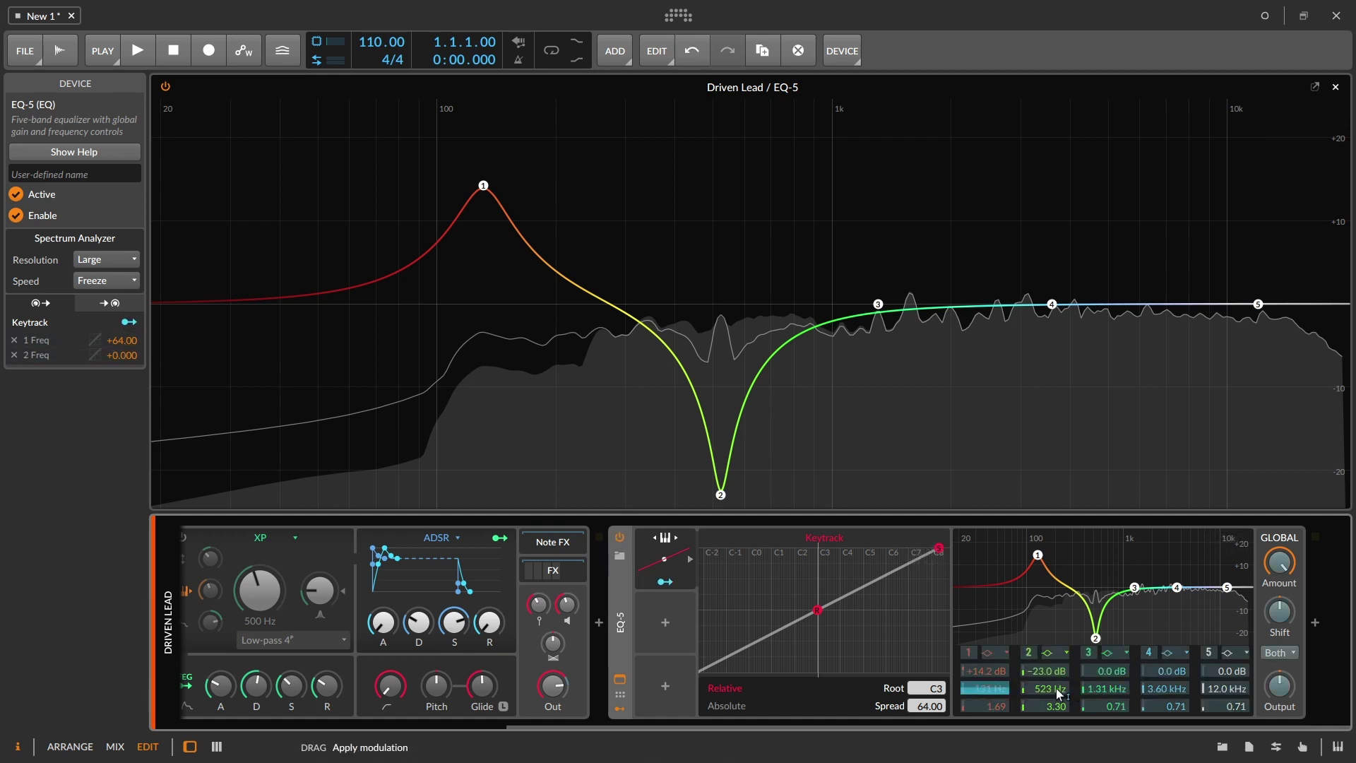
double_click(129, 355)
text(64)
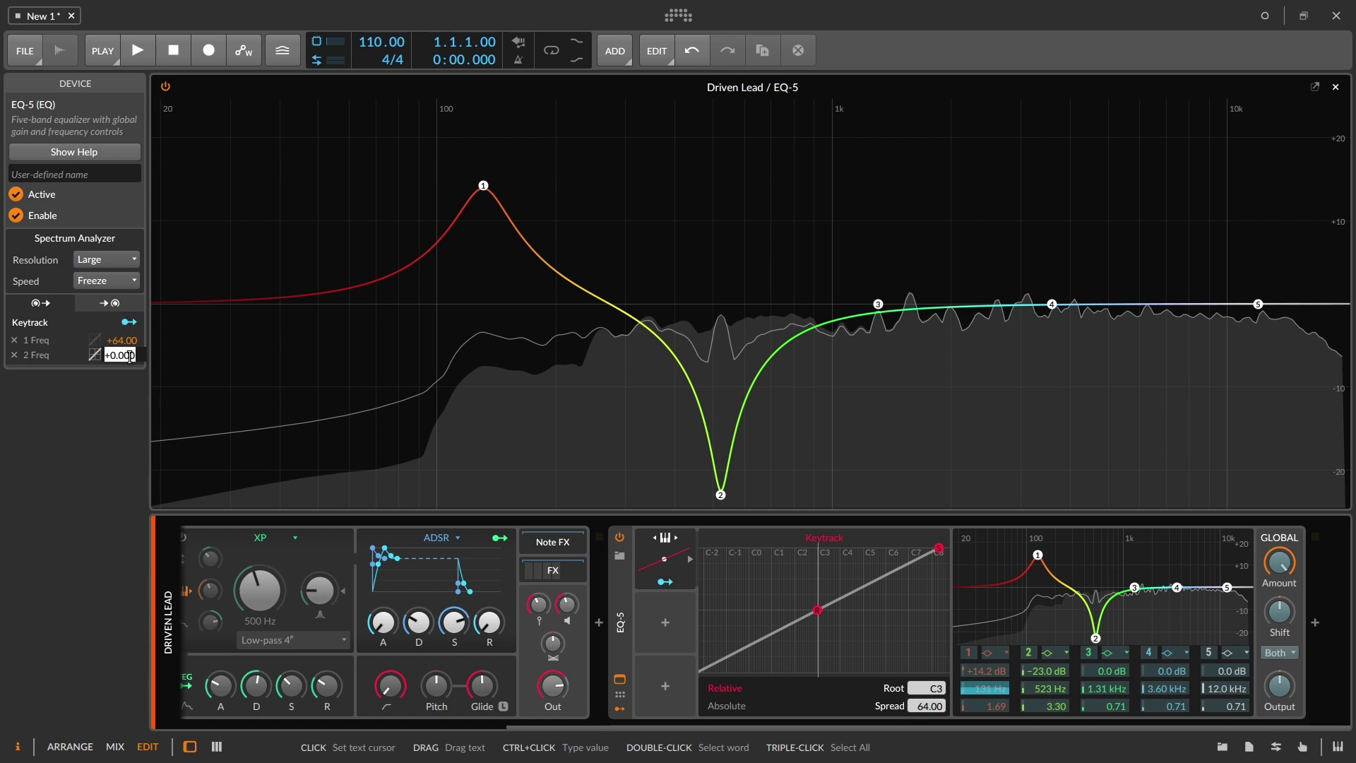
key(Return)
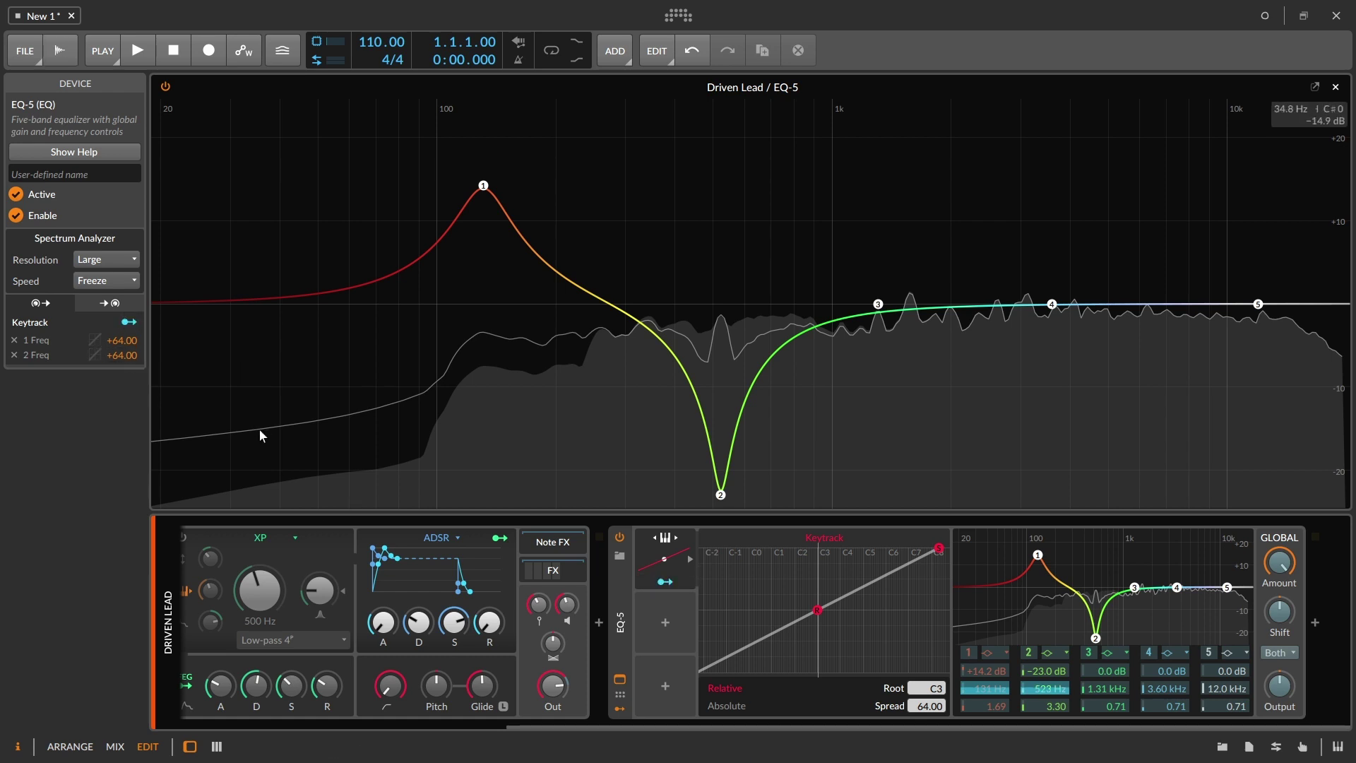
click(665, 581)
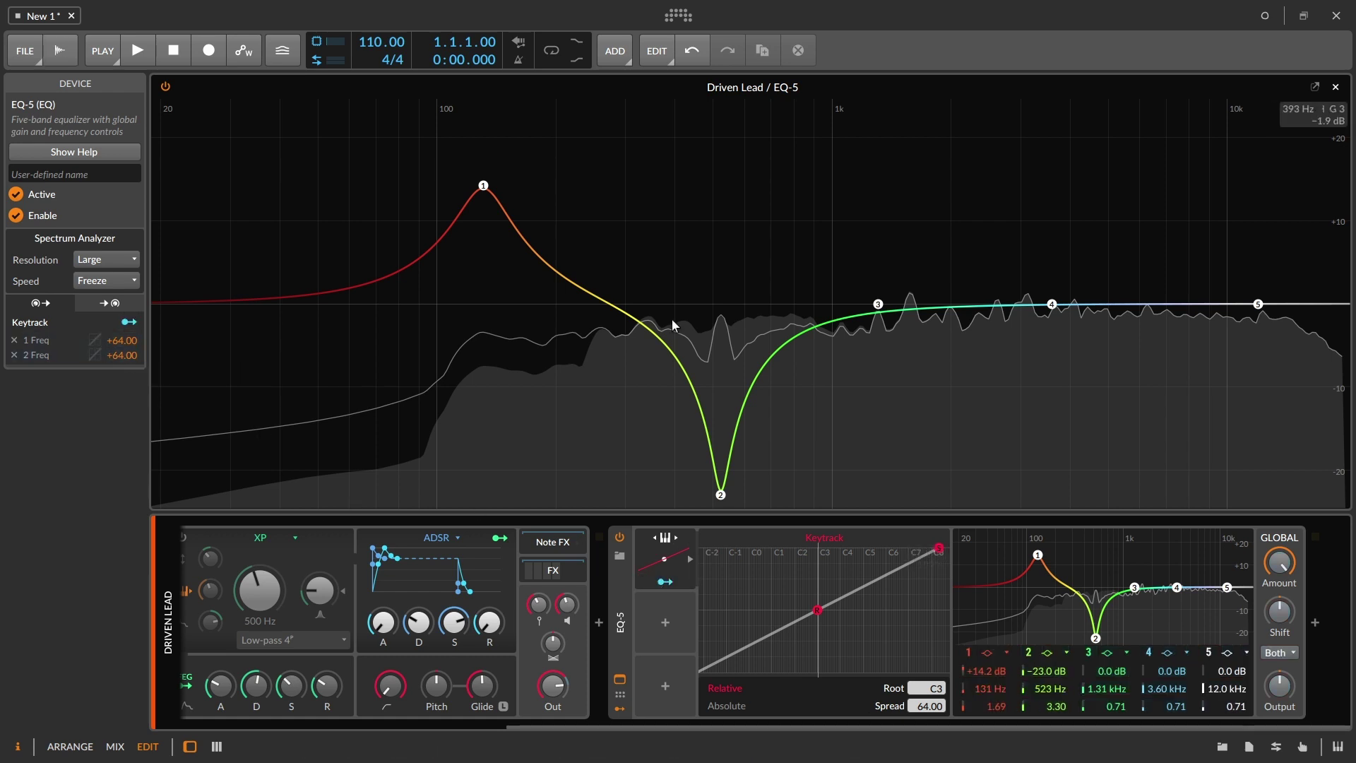
click(125, 283)
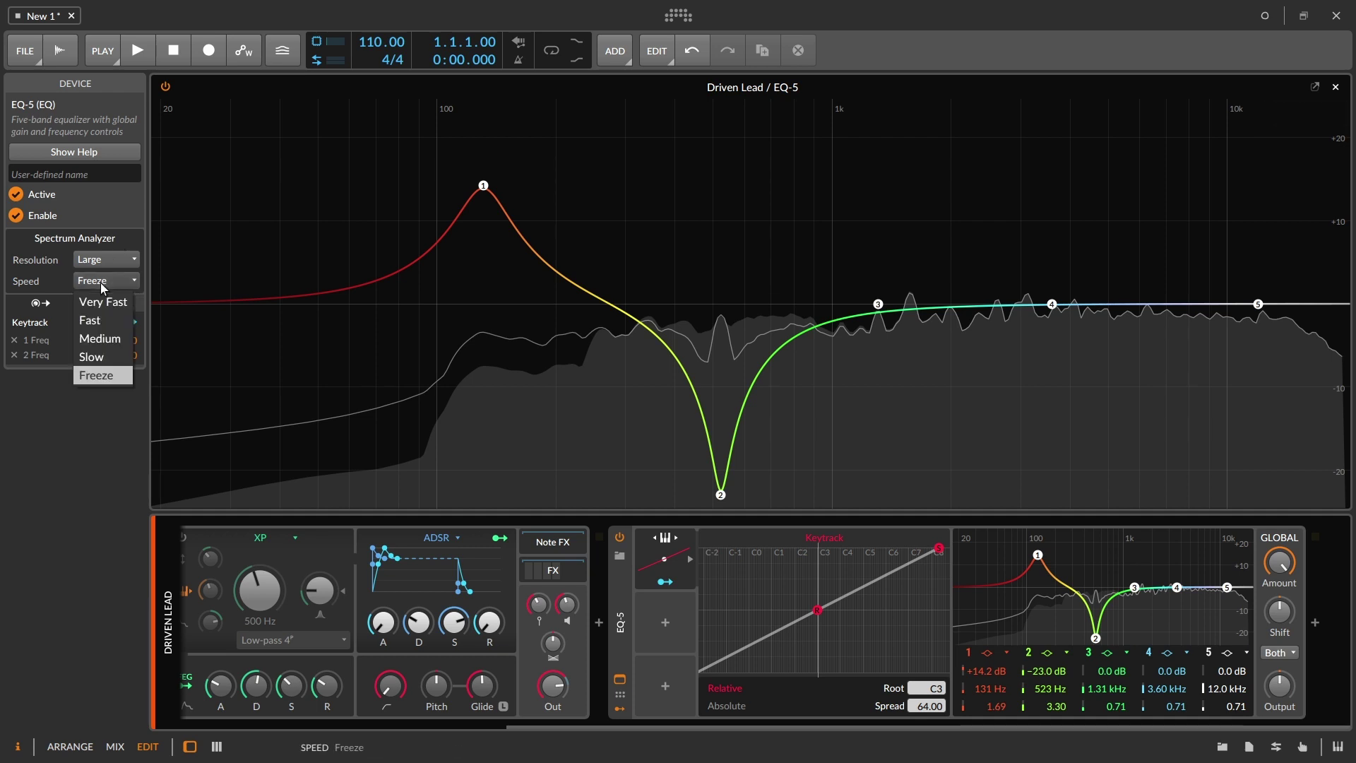
click(107, 340)
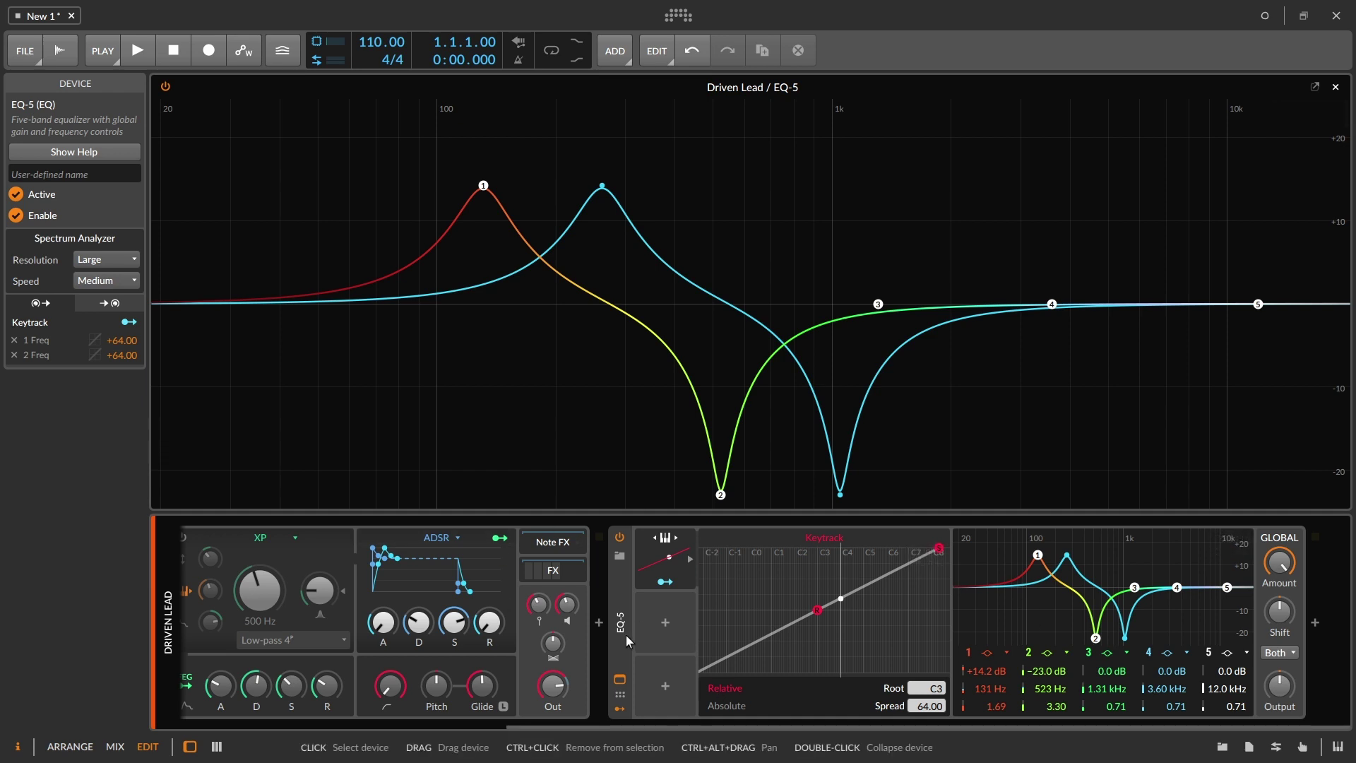
scroll(272, 609, left, 5)
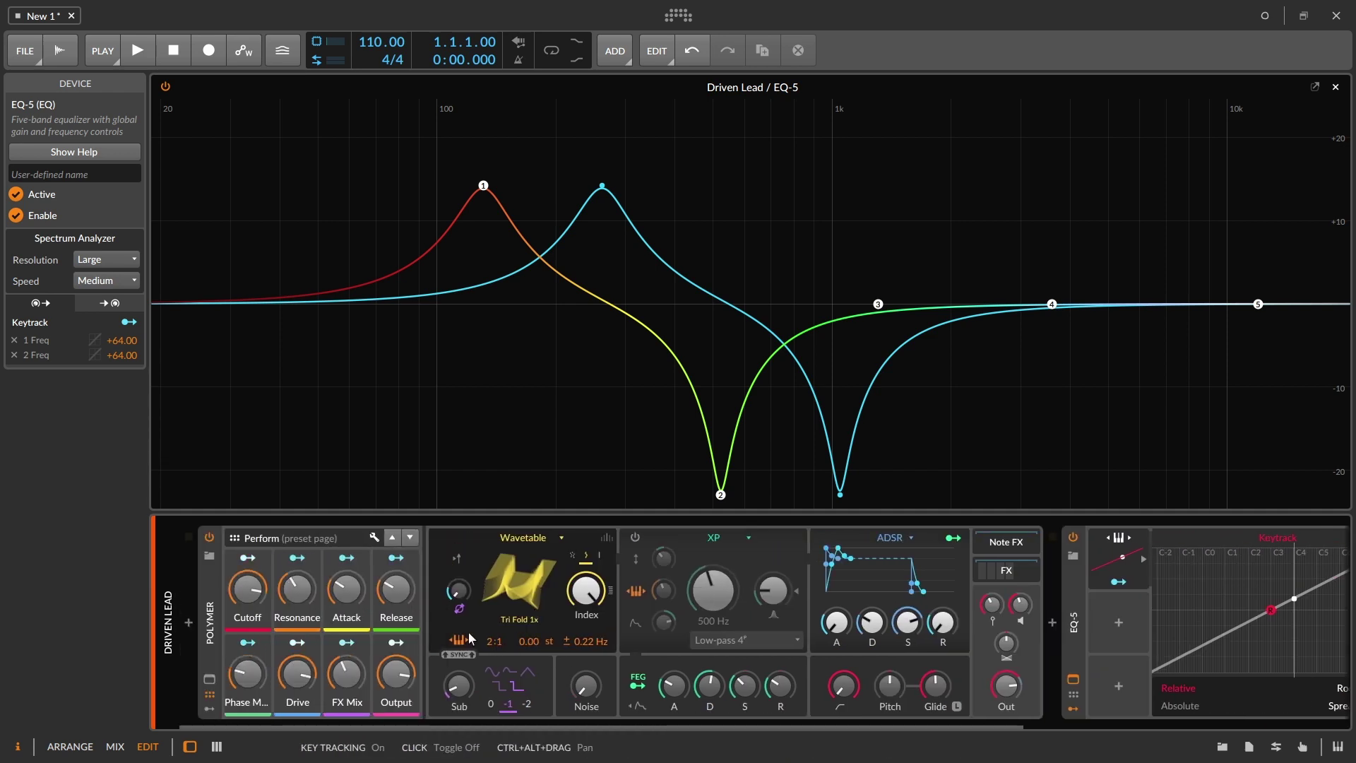
scroll(467, 630, right, 5)
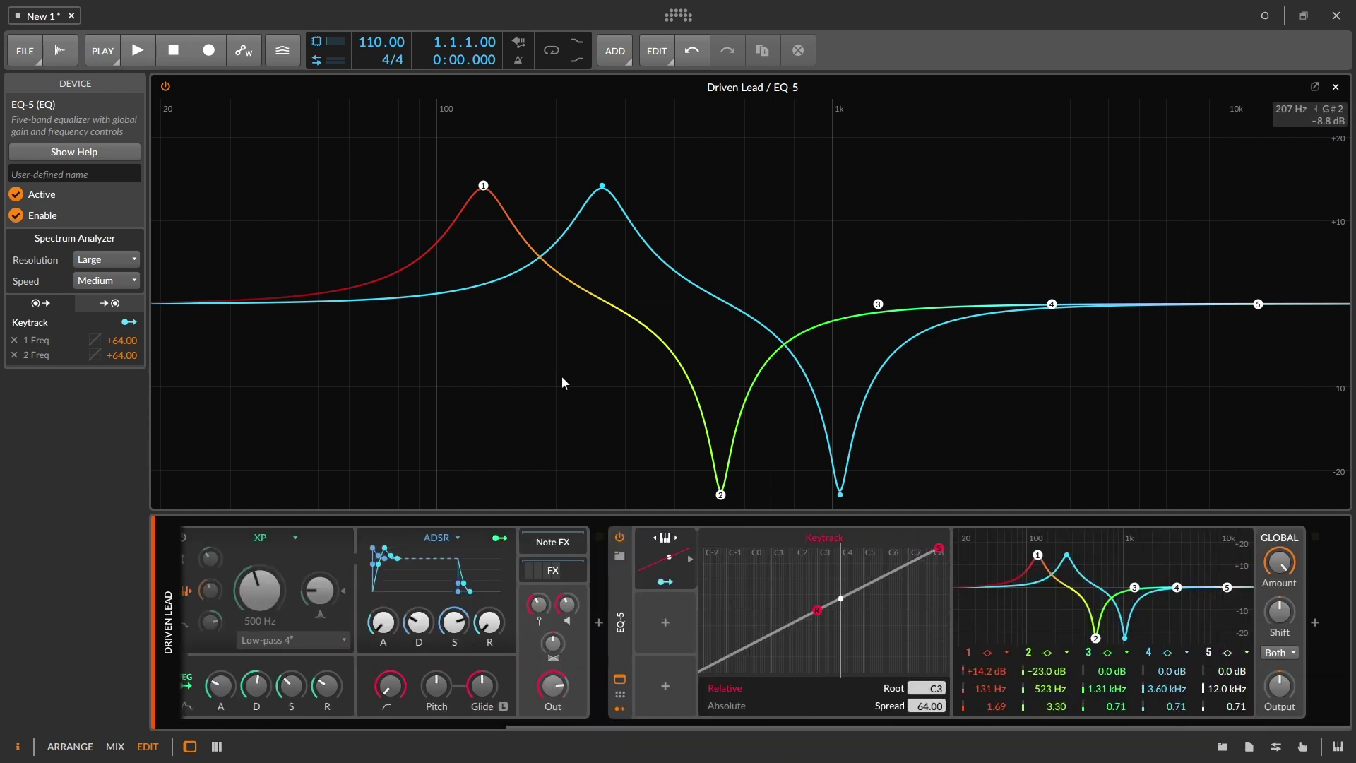